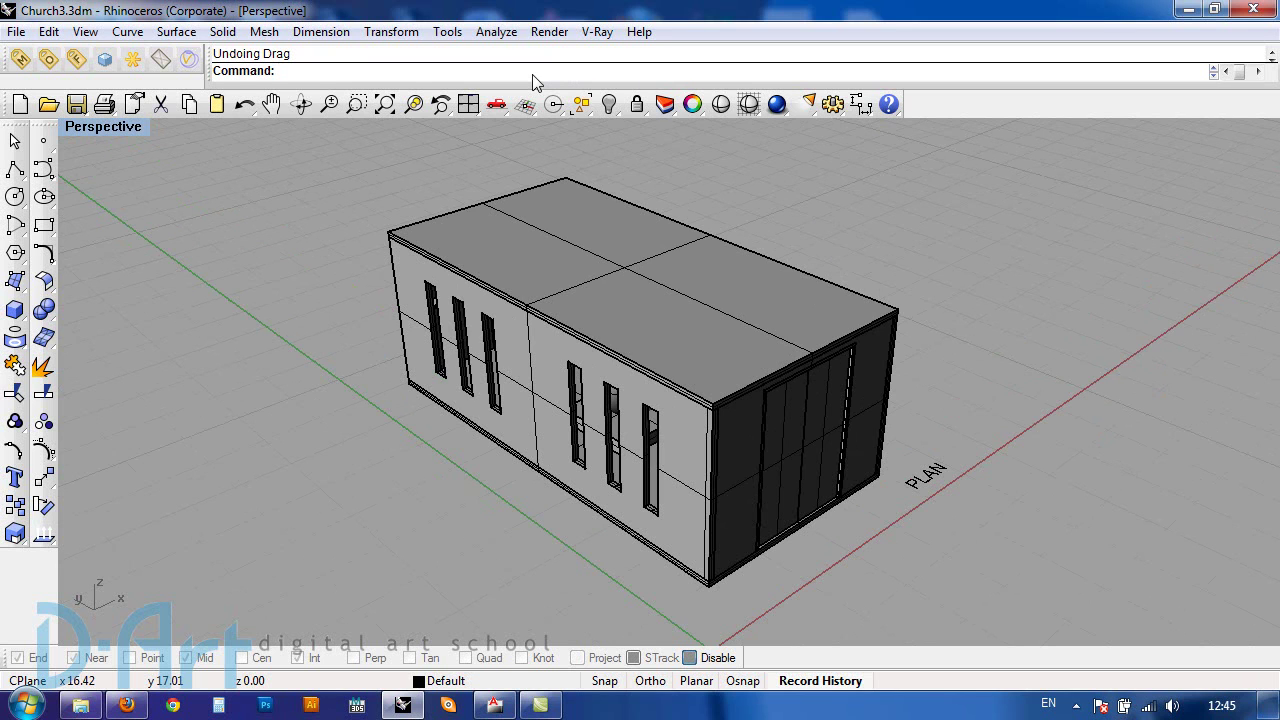
Step: Generate 2D drawings of the whole building with Make2D, using the 4 View (USA) layout without hidden lines
text(Make2D)
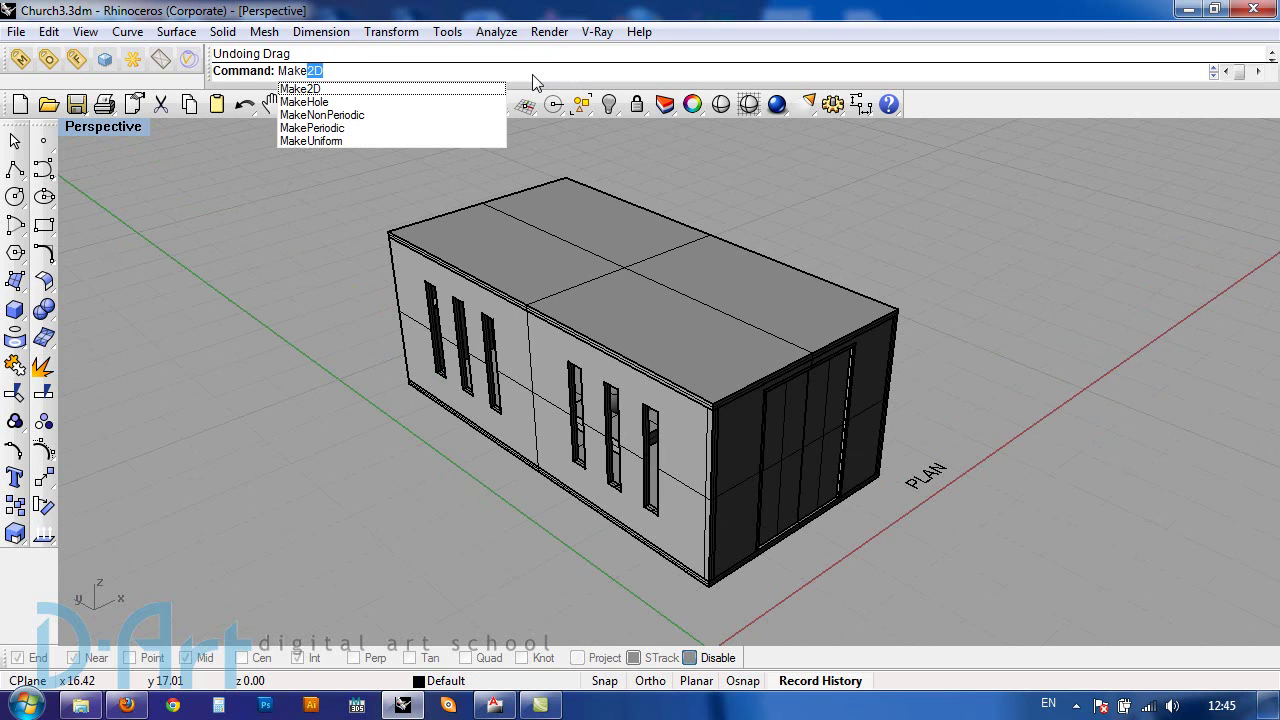
key(Return)
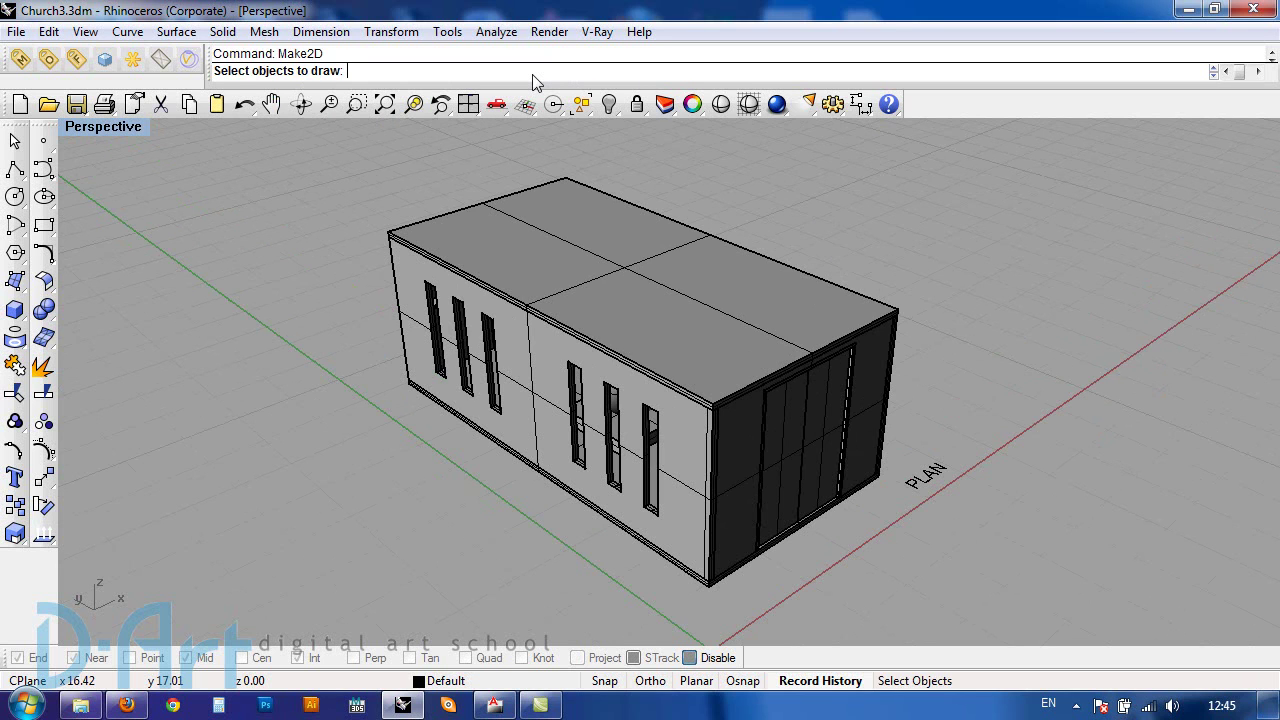
mouse_move(357, 143)
mouse_down()
mouse_move(836, 589)
mouse_move(908, 627)
mouse_up()
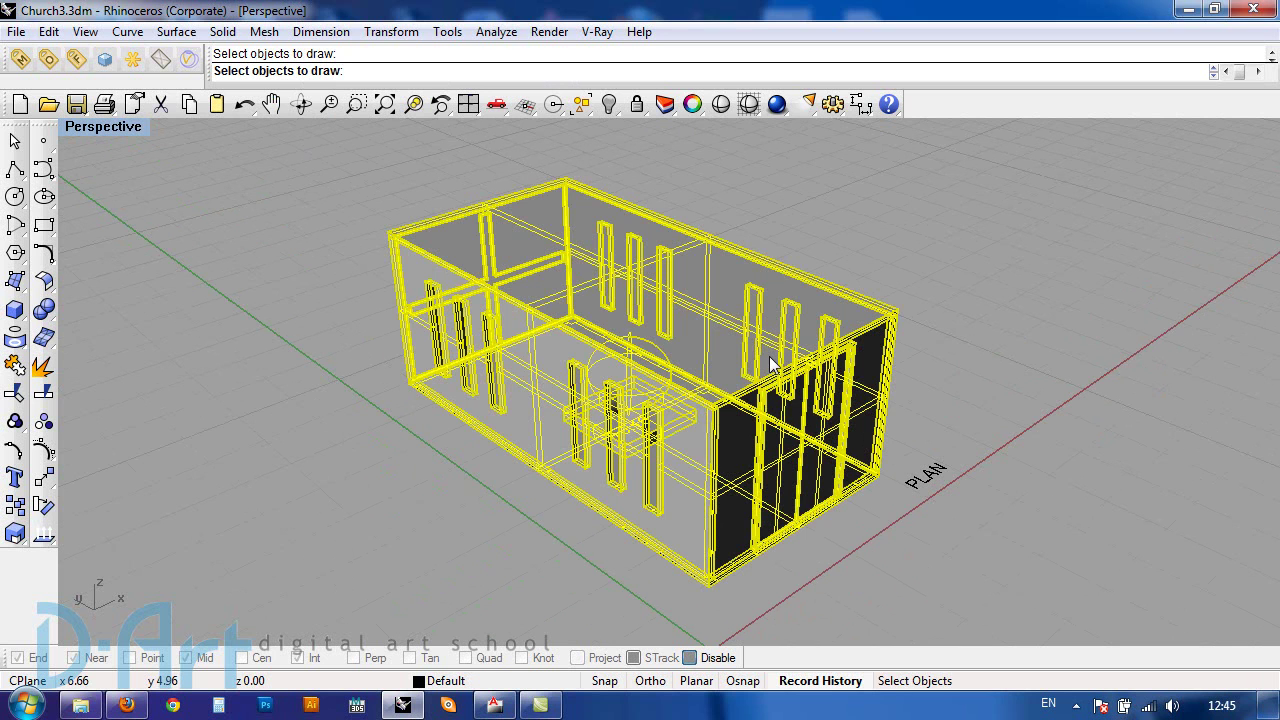
key(Return)
mouse_move(622, 200)
mouse_down()
mouse_move(673, 172)
mouse_move(708, 124)
mouse_move(788, 134)
mouse_up()
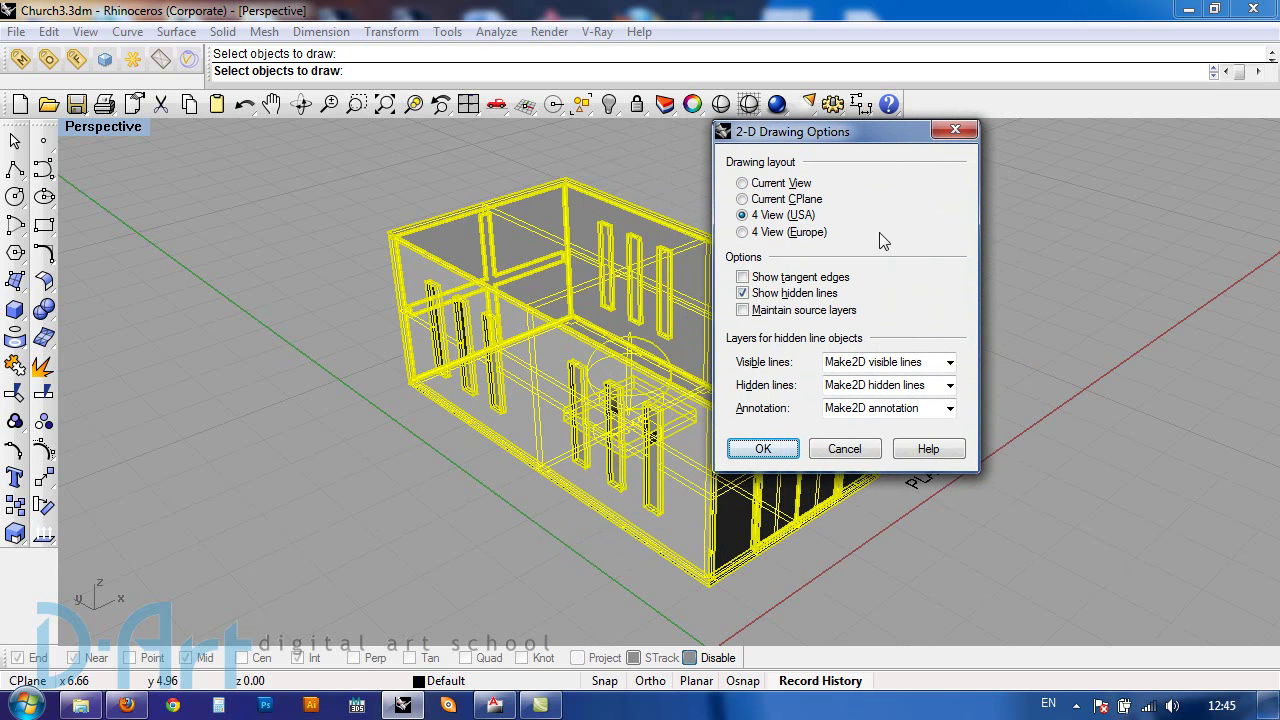
click(777, 217)
click(779, 293)
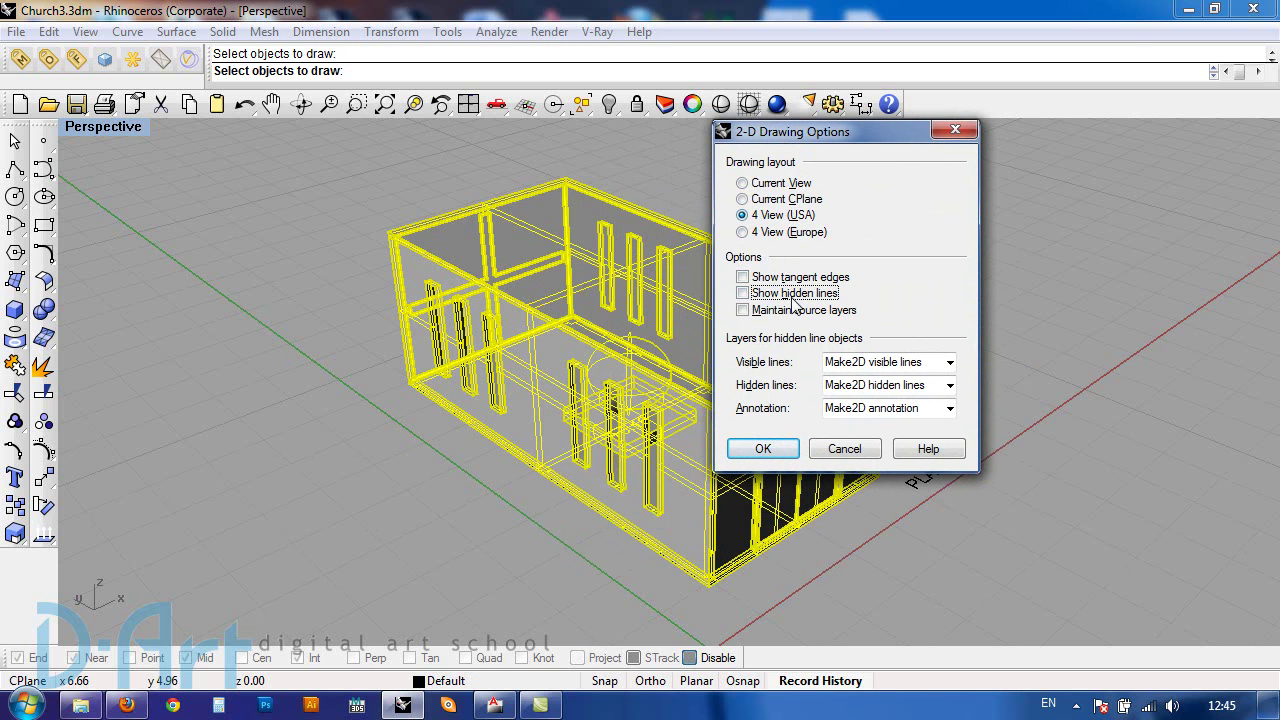
click(785, 448)
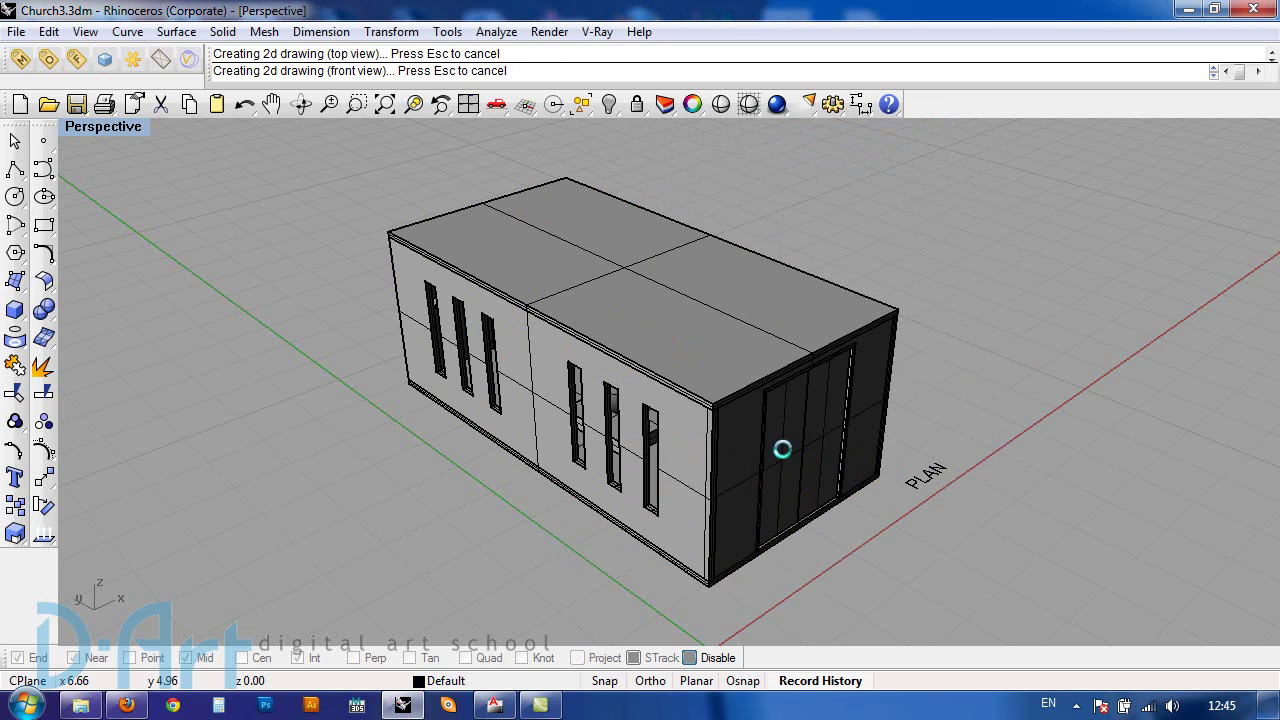
Step: Show the Top view with all the generated 2D drawings in sight and deselect them
double_click(93, 126)
double_click(93, 126)
scroll(535, 330, down, 5)
scroll(562, 346, down, 3)
right_drag(741, 281, 531, 517)
scroll(585, 447, down, 1)
scroll(585, 447, up, 2)
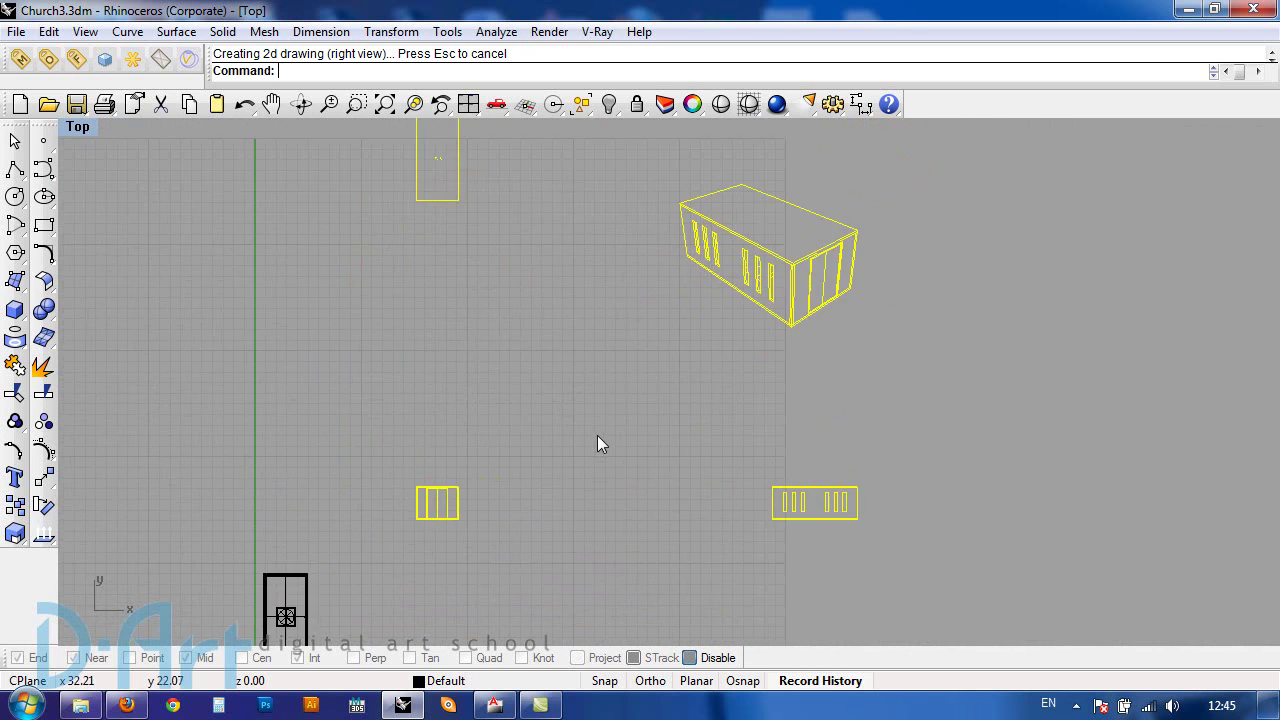
right_drag(655, 382, 620, 437)
key(Escape)
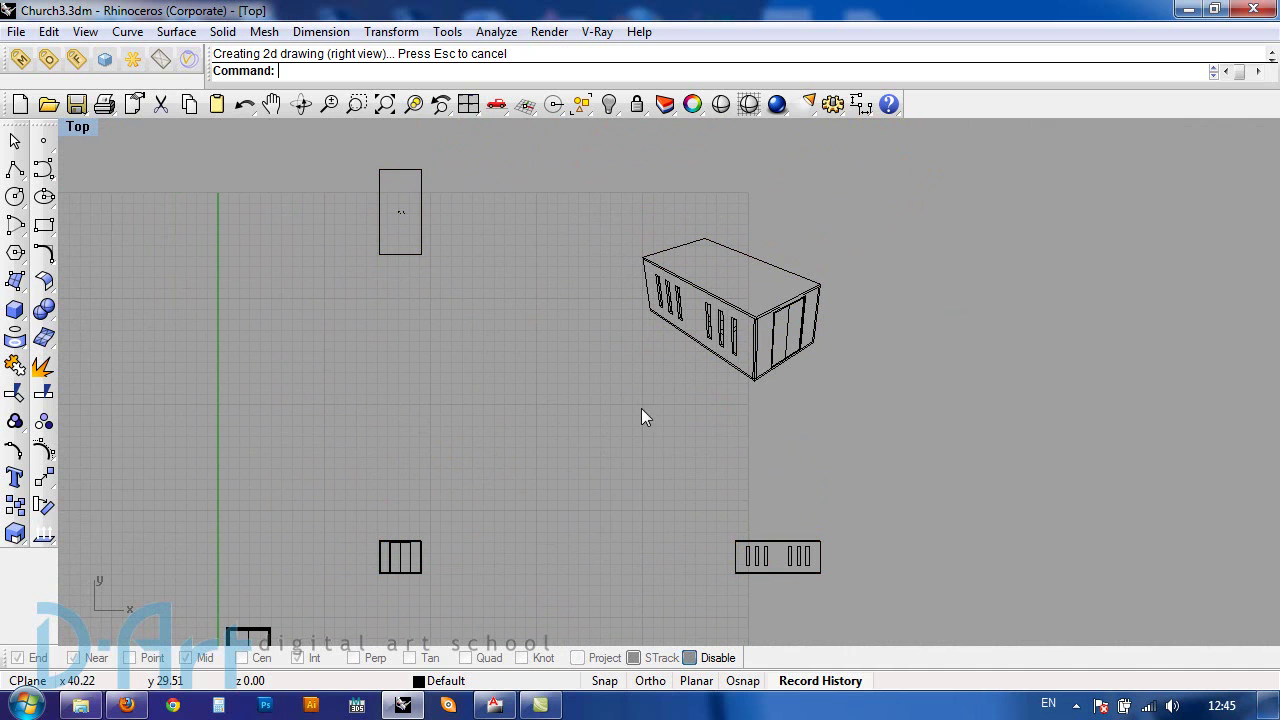
Step: Examine the generated roof plan drawing and the other projections up close in the Top view
drag(342, 158, 512, 336)
key(Escape)
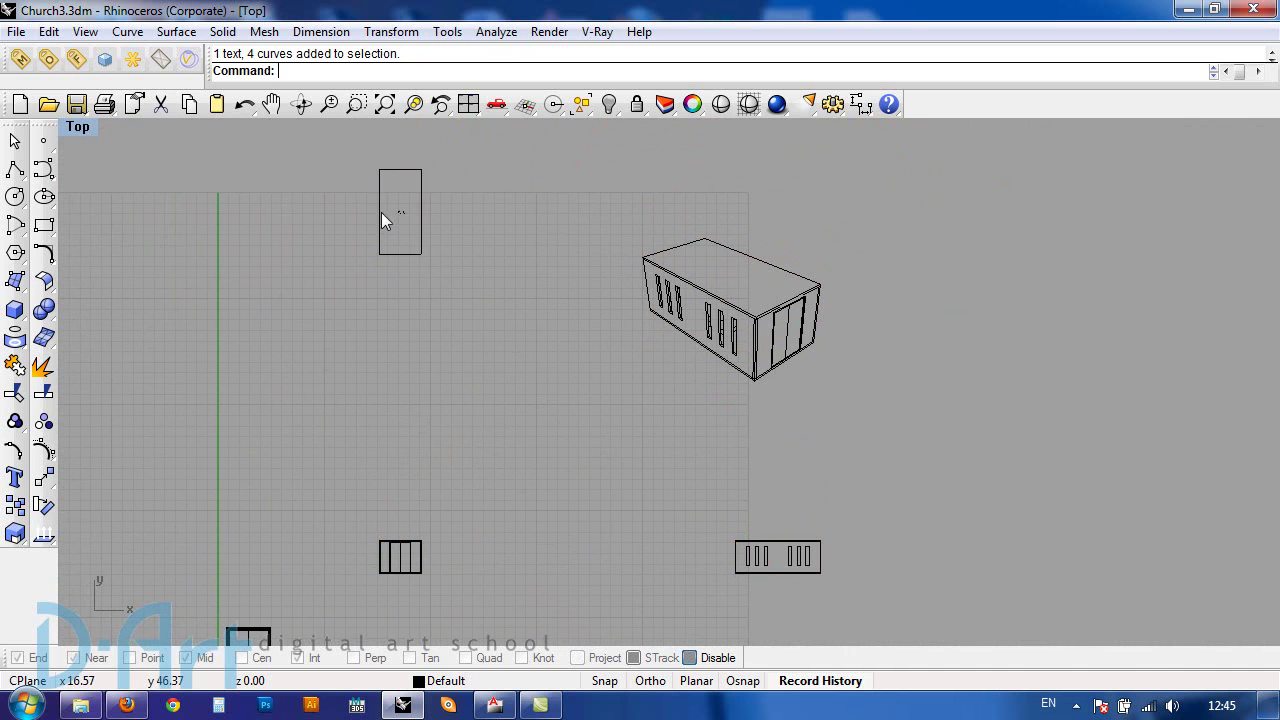
scroll(428, 240, up, 3)
scroll(446, 258, up, 4)
scroll(470, 308, down, 8)
scroll(463, 347, up, 3)
scroll(465, 335, up, 3)
scroll(527, 412, down, 5)
scroll(728, 429, up, 3)
scroll(728, 429, up, 2)
scroll(610, 346, up, 2)
scroll(610, 346, down, 4)
scroll(609, 345, up, 2)
scroll(609, 345, down, 5)
right_drag(594, 286, 737, 450)
scroll(357, 377, down, 6)
Step: Arrange the generated drawings closer together: lower the roof plan and perspective, and shift the perspective with the side elevation toward the plan
drag(262, 161, 388, 336)
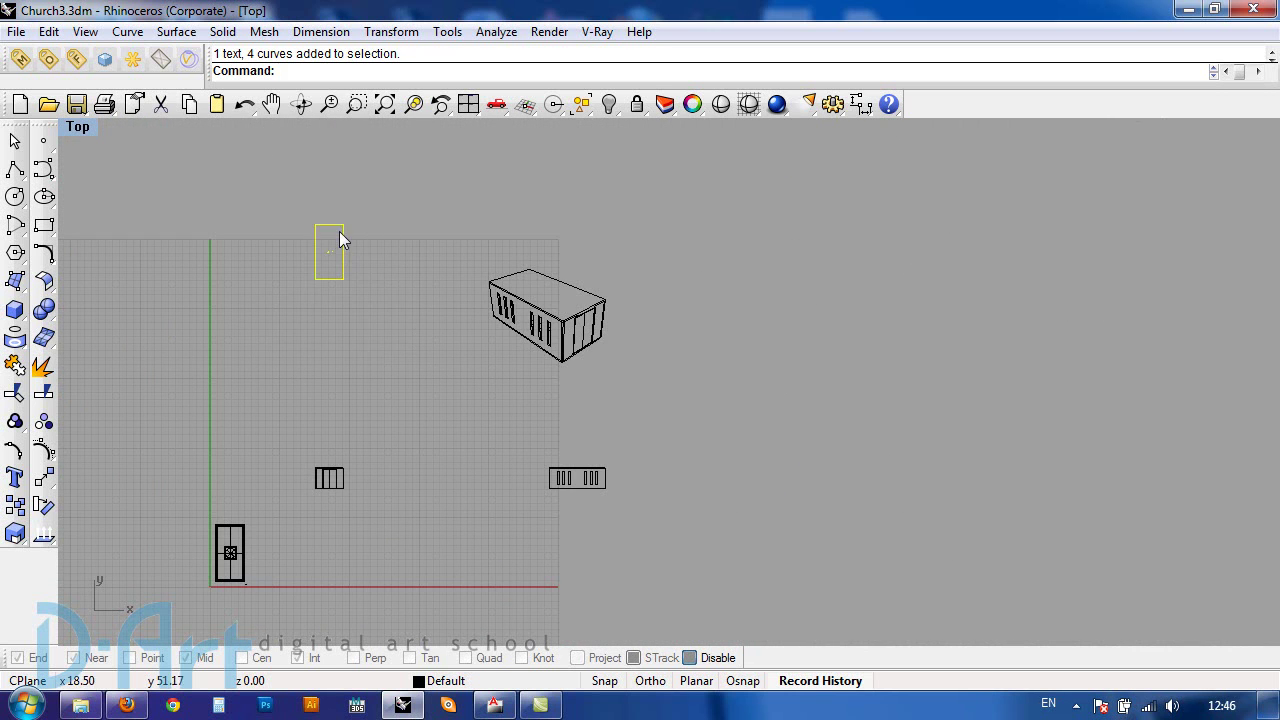
drag(344, 237, 343, 388)
drag(444, 232, 632, 410)
drag(583, 305, 600, 386)
scroll(508, 463, up, 3)
drag(422, 212, 836, 608)
drag(611, 408, 414, 417)
click(449, 418)
Step: Examine the outlines and level text of the roof plan, the front and side elevations, and the perspective drawing
right_drag(400, 431, 734, 378)
scroll(502, 443, up, 2)
right_drag(609, 370, 486, 443)
scroll(440, 420, up, 1)
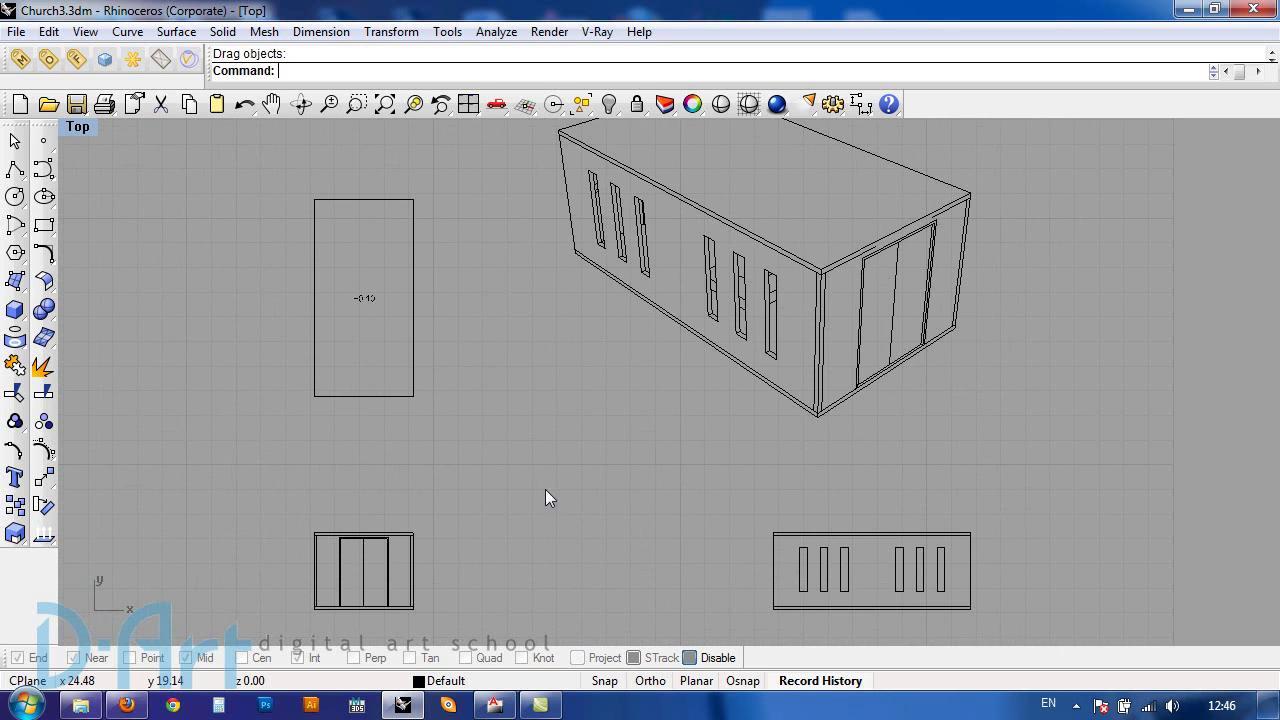
scroll(390, 216, up, 2)
drag(383, 294, 383, 295)
click(463, 215)
drag(378, 122, 354, 209)
drag(501, 237, 400, 328)
scroll(499, 332, down, 4)
right_drag(609, 394, 536, 172)
scroll(296, 414, up, 6)
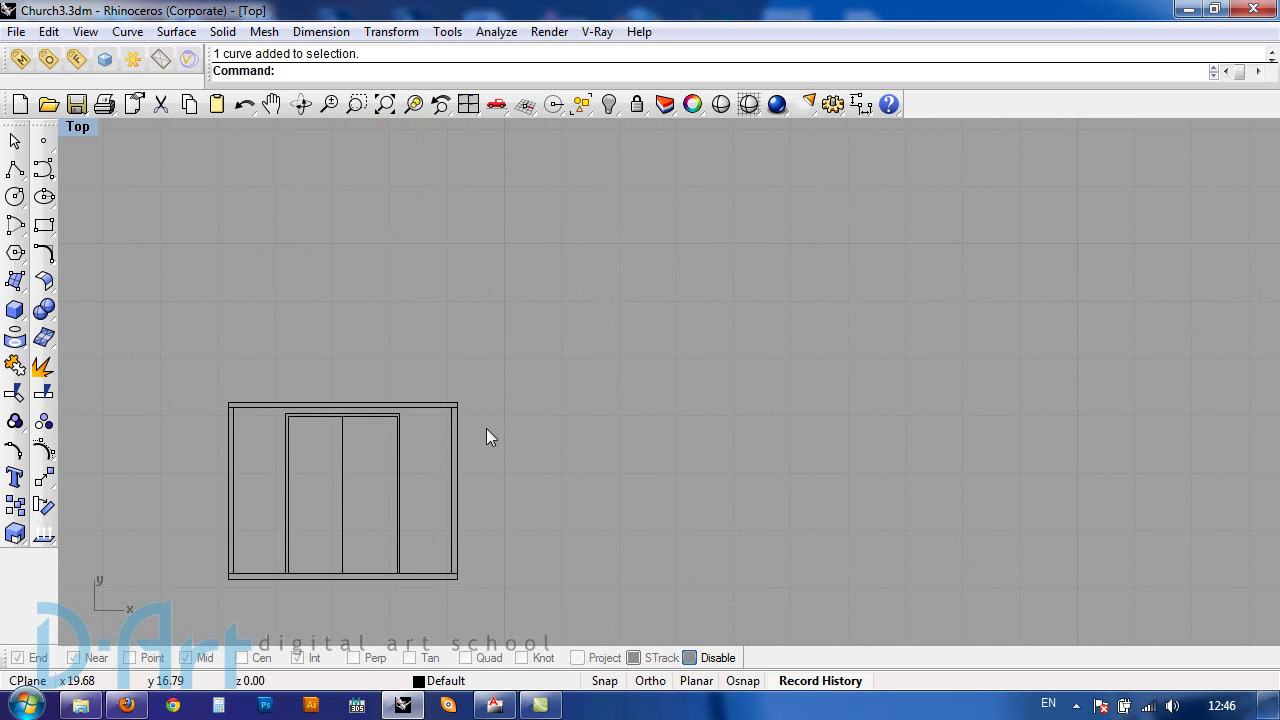
scroll(486, 434, down, 2)
right_drag(780, 480, 584, 549)
scroll(621, 303, down, 1)
right_drag(618, 257, 627, 519)
scroll(644, 420, up, 1)
scroll(644, 420, up, 2)
right_drag(700, 359, 688, 425)
Step: Turn on control points for the broken roof-edge line above the door and join its loose end to the other piece's endpoint
click(659, 354)
click(644, 358)
click(624, 266)
scroll(624, 266, down, 1)
right_drag(763, 383, 572, 427)
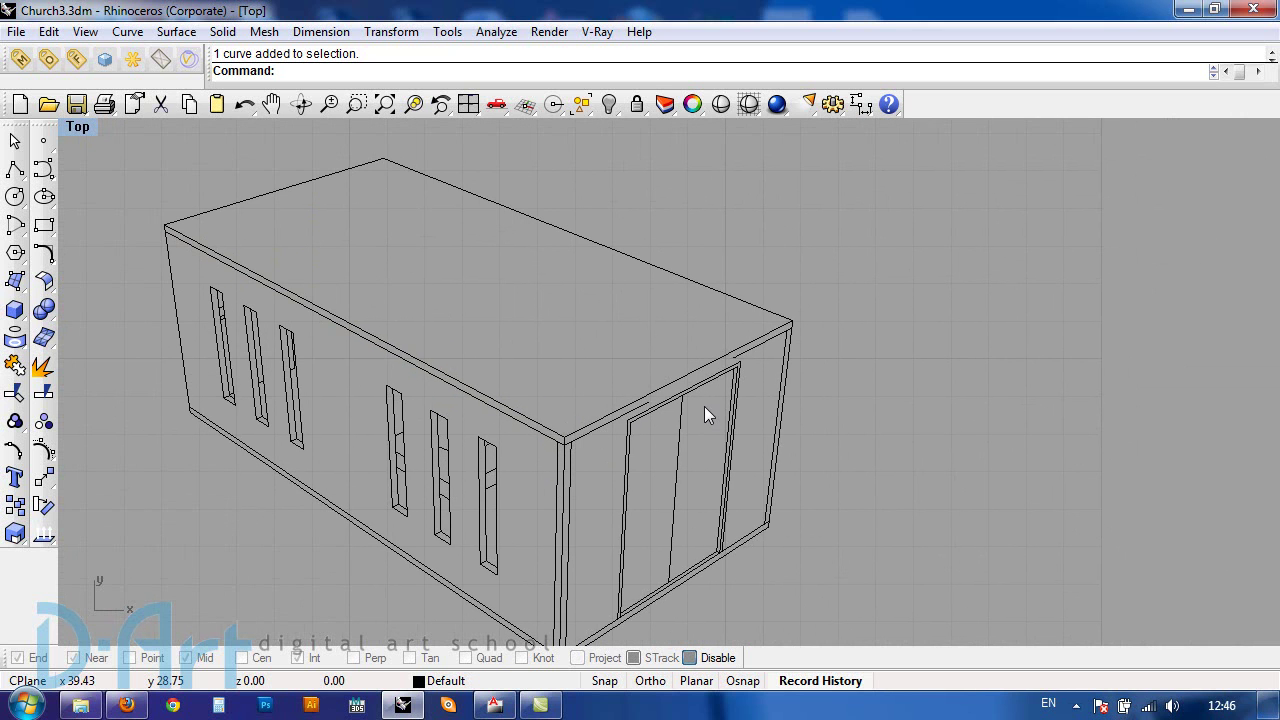
scroll(704, 406, up, 3)
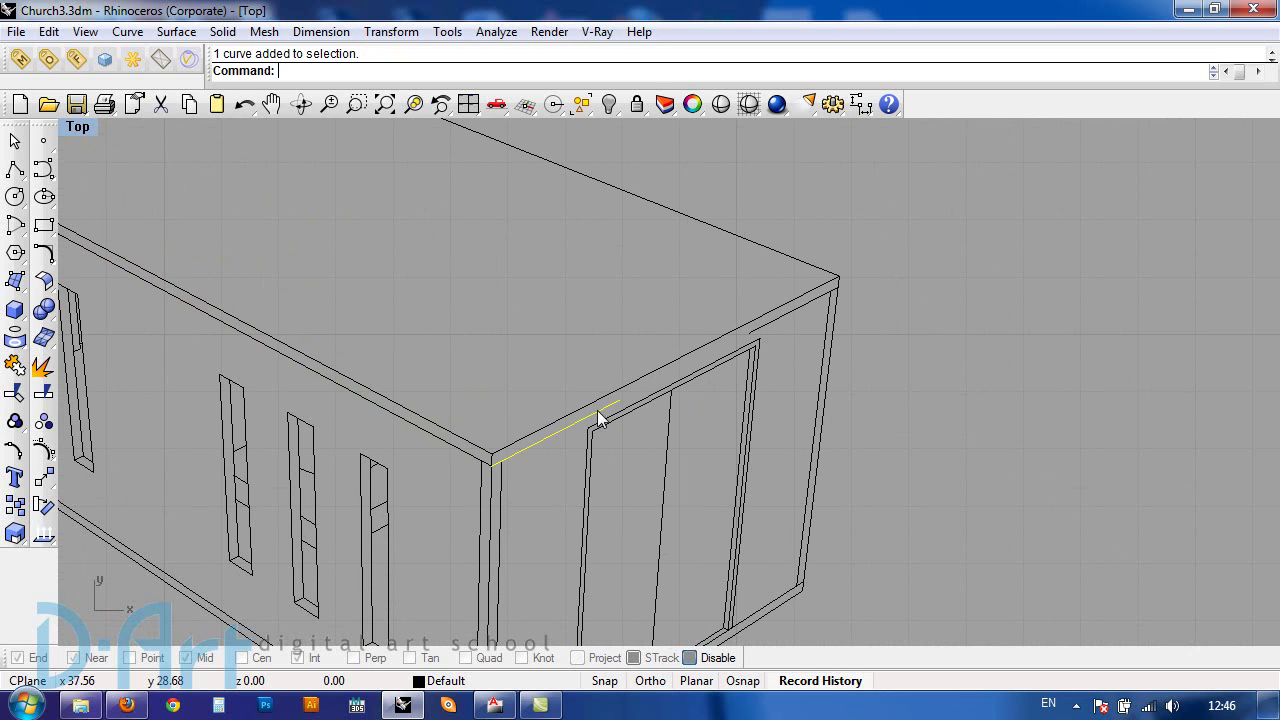
click(43, 449)
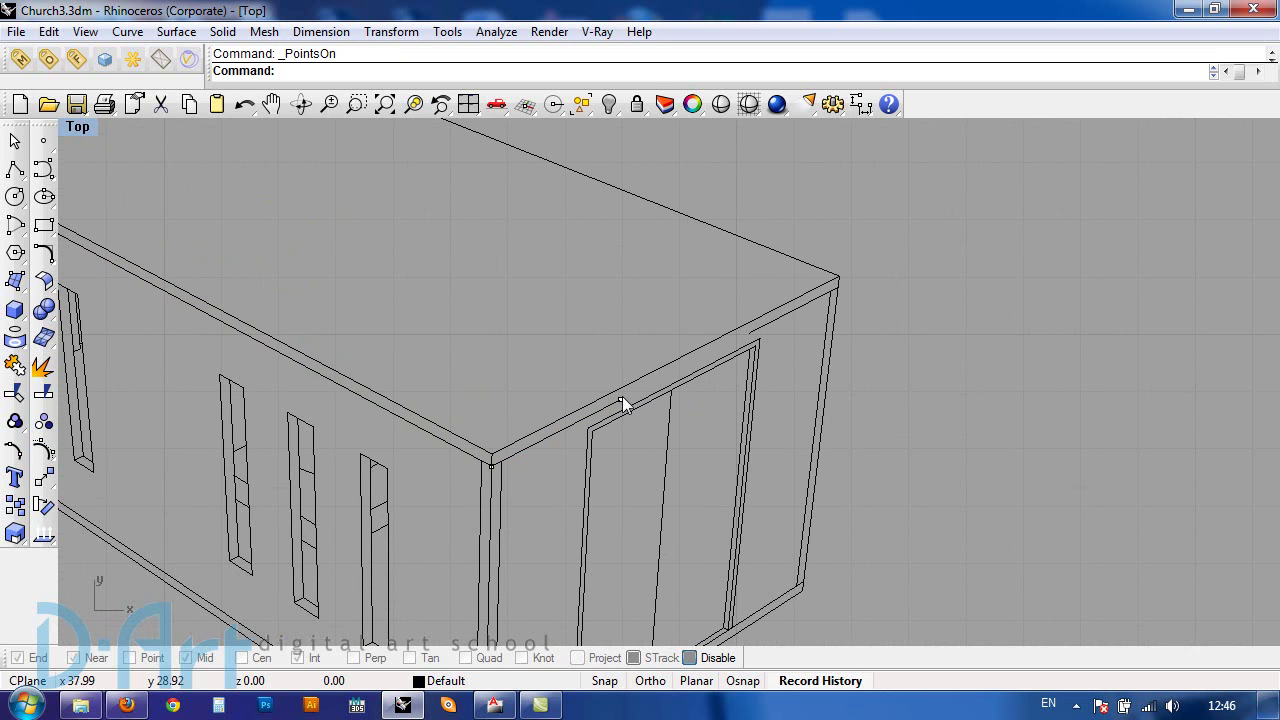
drag(619, 399, 611, 332)
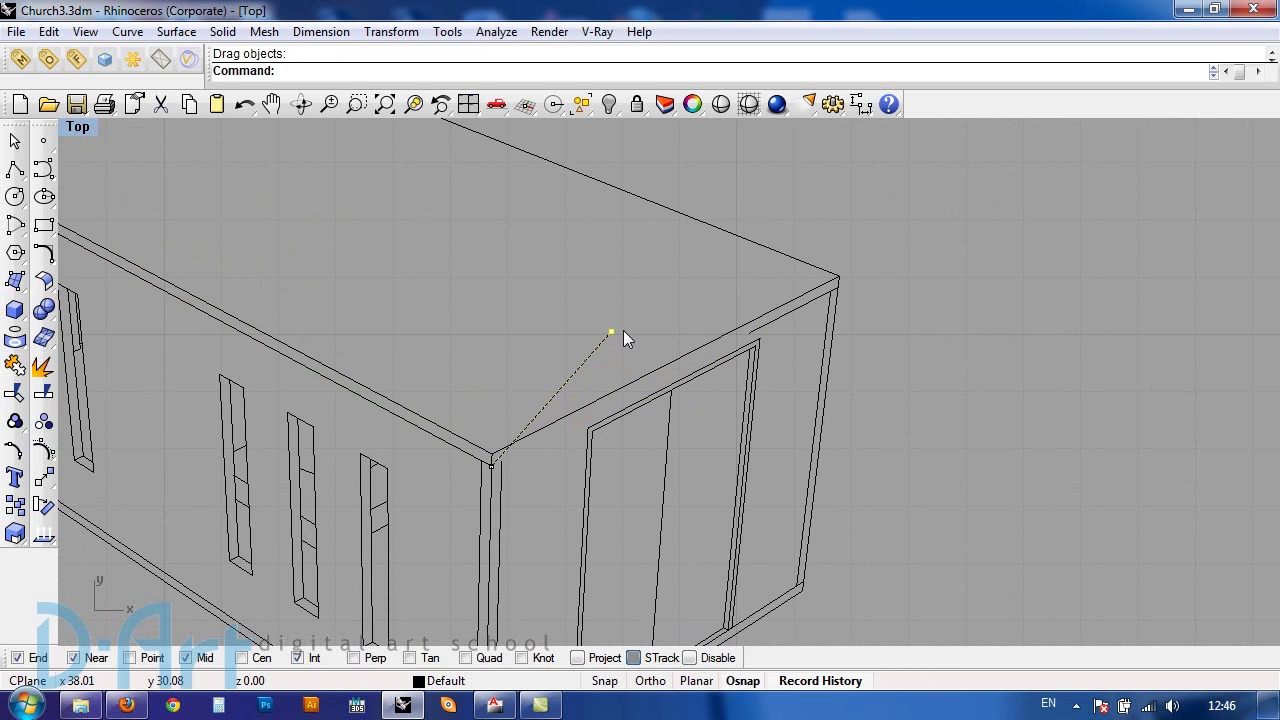
drag(612, 333, 749, 333)
Step: Compare the generated roof plan and elevation drawings with the original model seen from the top
scroll(913, 365, down, 10)
scroll(673, 369, up, 6)
scroll(399, 292, up, 6)
scroll(403, 296, down, 8)
right_drag(362, 430, 510, 247)
scroll(318, 445, up, 8)
scroll(361, 429, up, 8)
scroll(369, 425, down, 2)
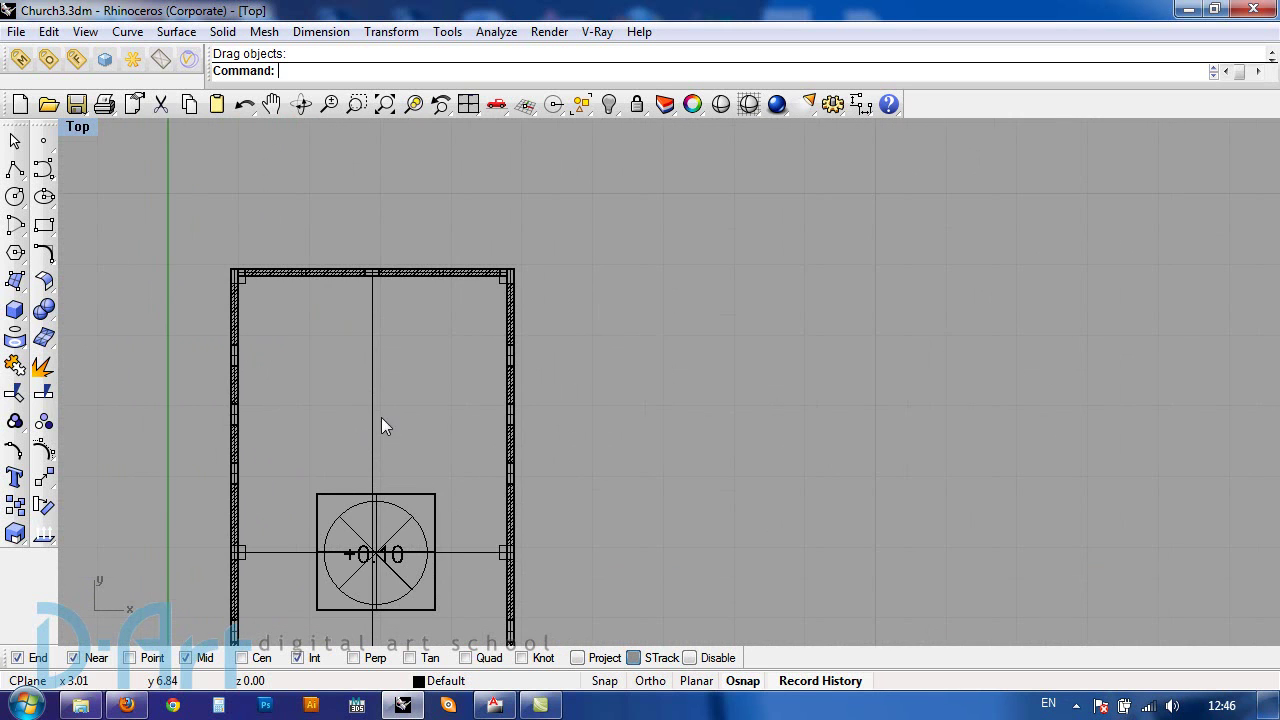
scroll(674, 323, down, 5)
right_drag(734, 303, 638, 445)
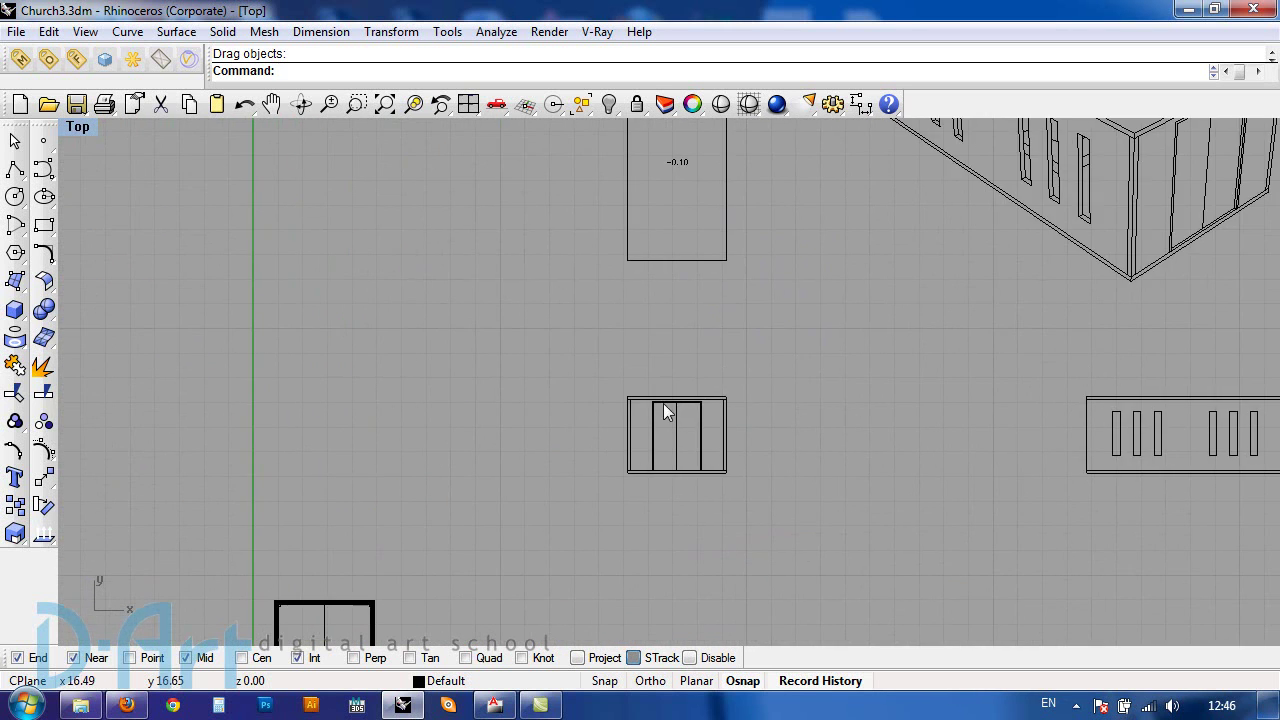
right_drag(746, 353, 451, 494)
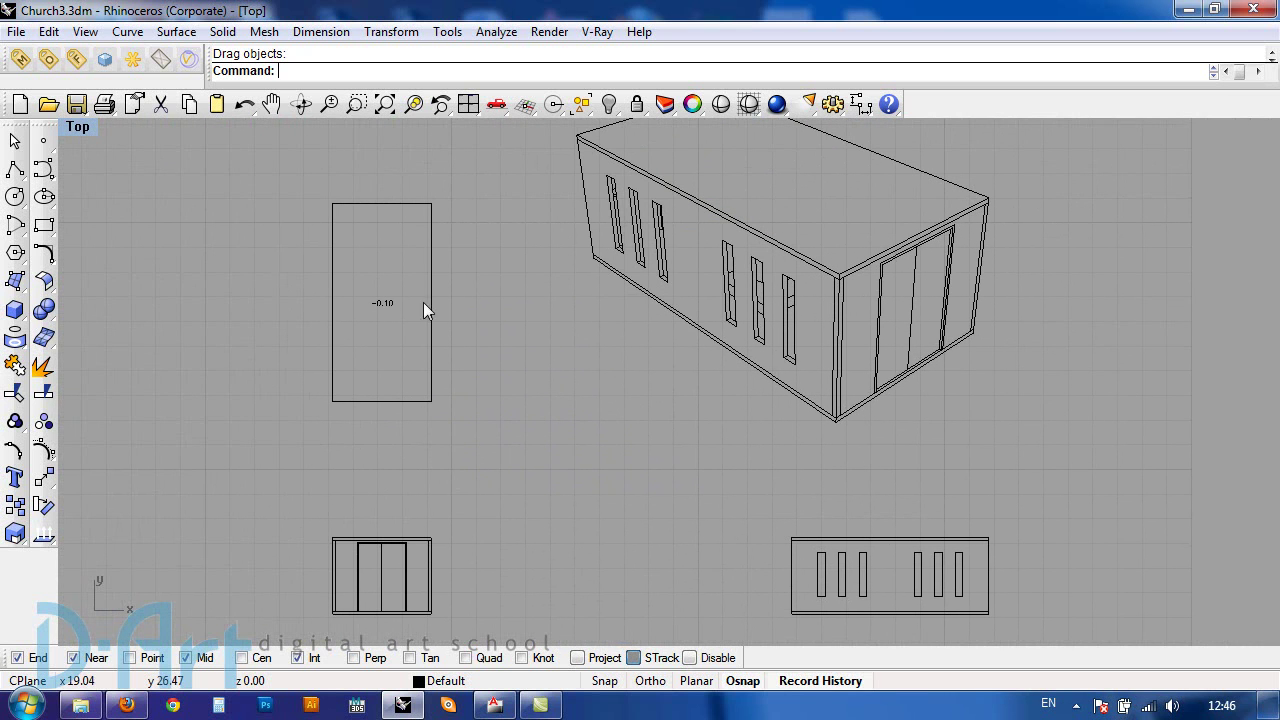
scroll(335, 210, up, 4)
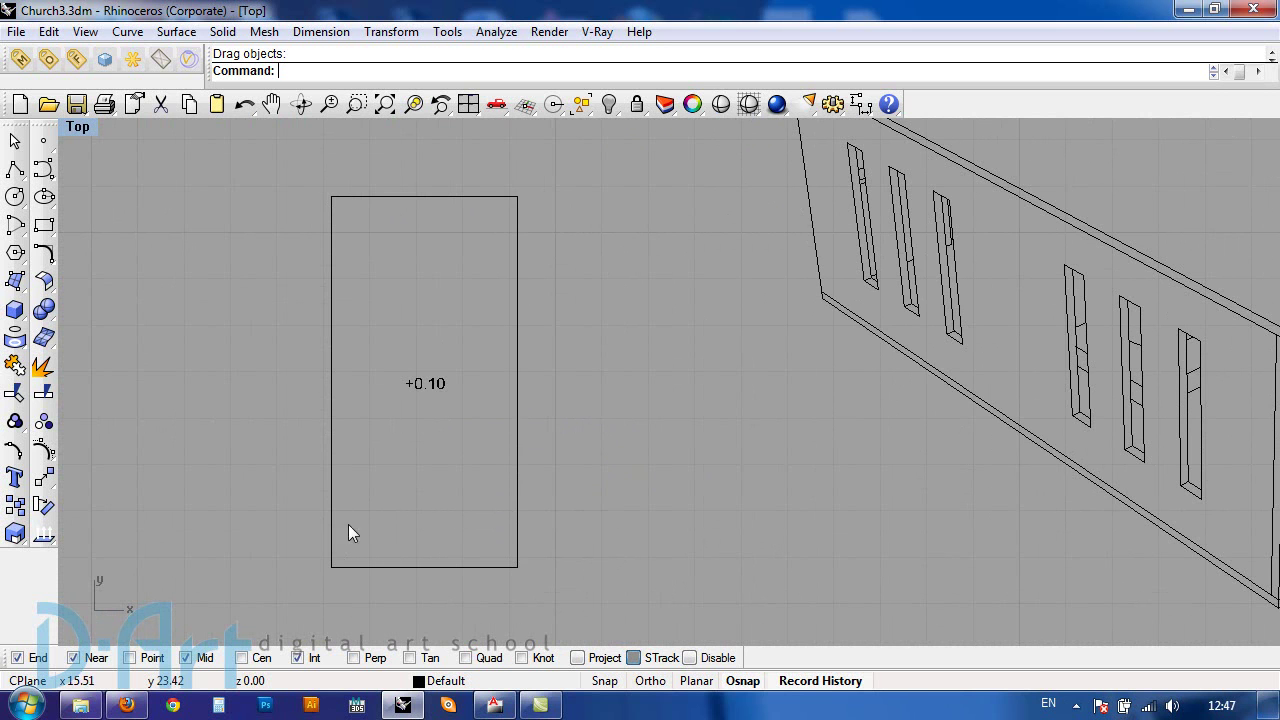
scroll(652, 416, down, 3)
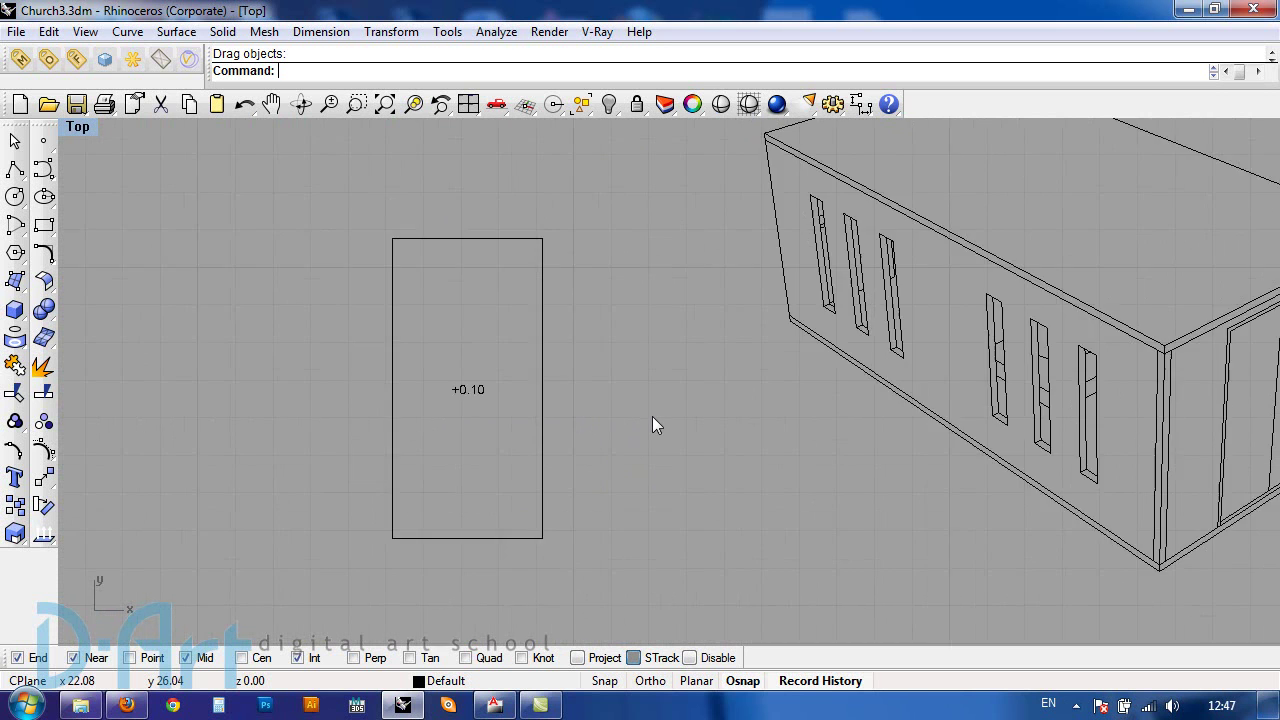
right_drag(591, 486, 663, 237)
scroll(485, 406, down, 1)
right_drag(375, 555, 525, 360)
scroll(443, 450, up, 6)
scroll(533, 357, up, 4)
right_drag(559, 416, 578, 374)
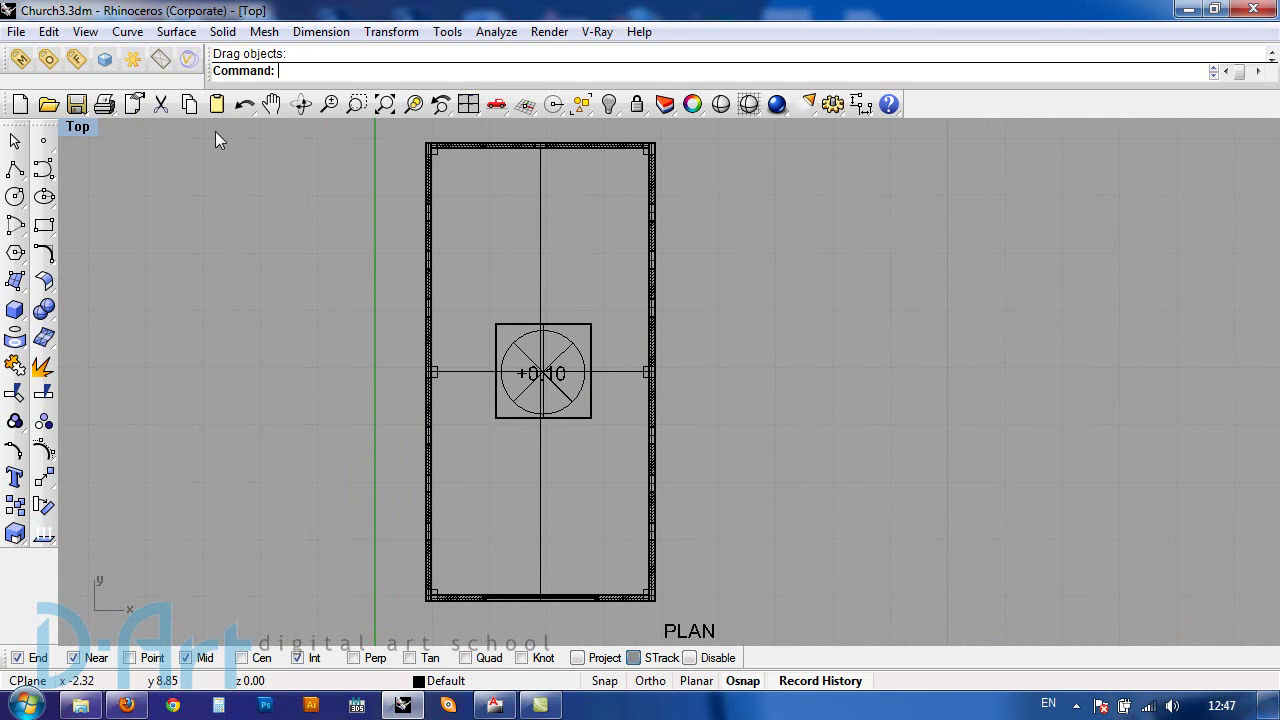
Step: View the model's plan in Shaded display and return the Top view to Wireframe
click(78, 126)
click(170, 202)
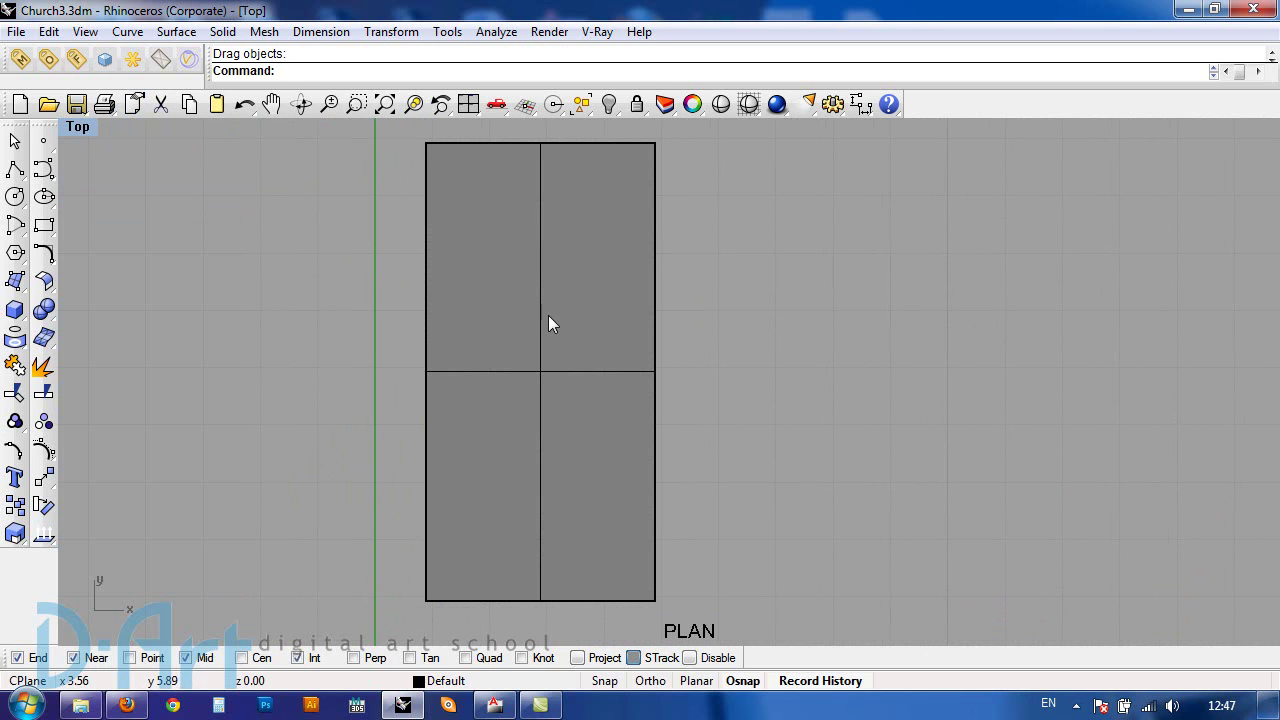
click(83, 133)
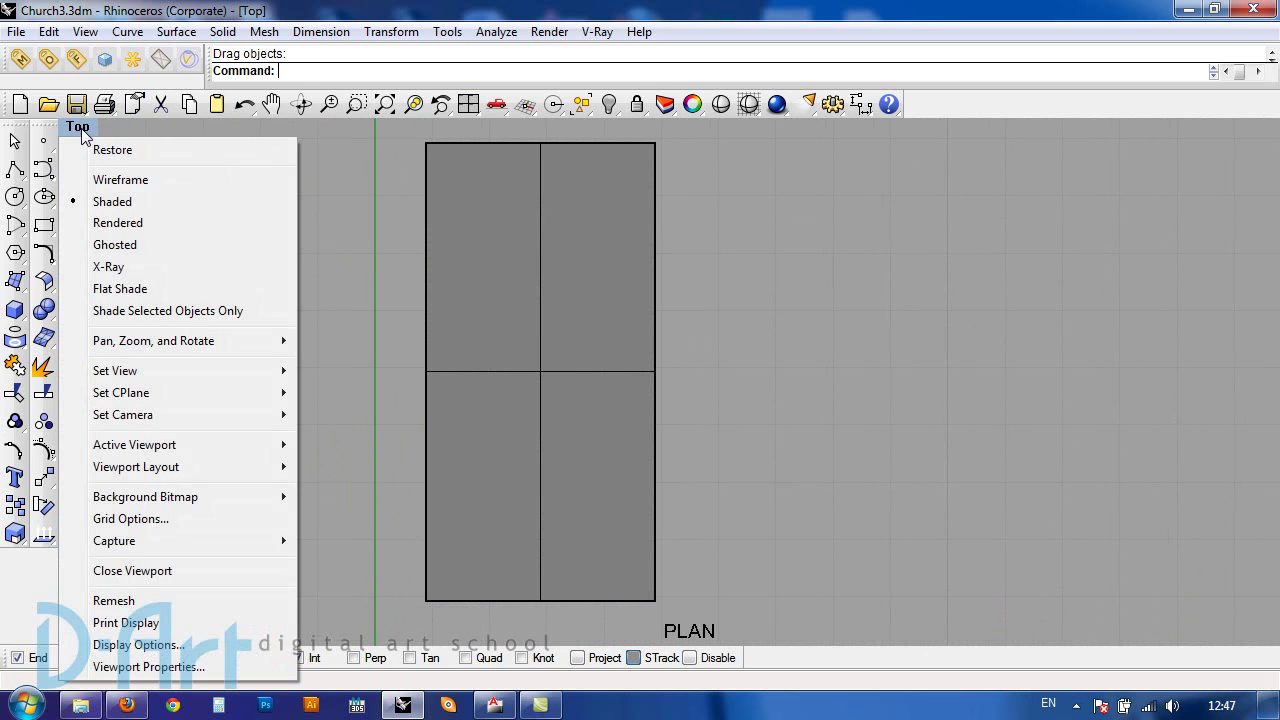
click(162, 178)
Step: Move all four generated drawings together to the far left, clear of the original model
scroll(751, 343, down, 5)
scroll(751, 343, down, 5)
right_drag(906, 251, 671, 431)
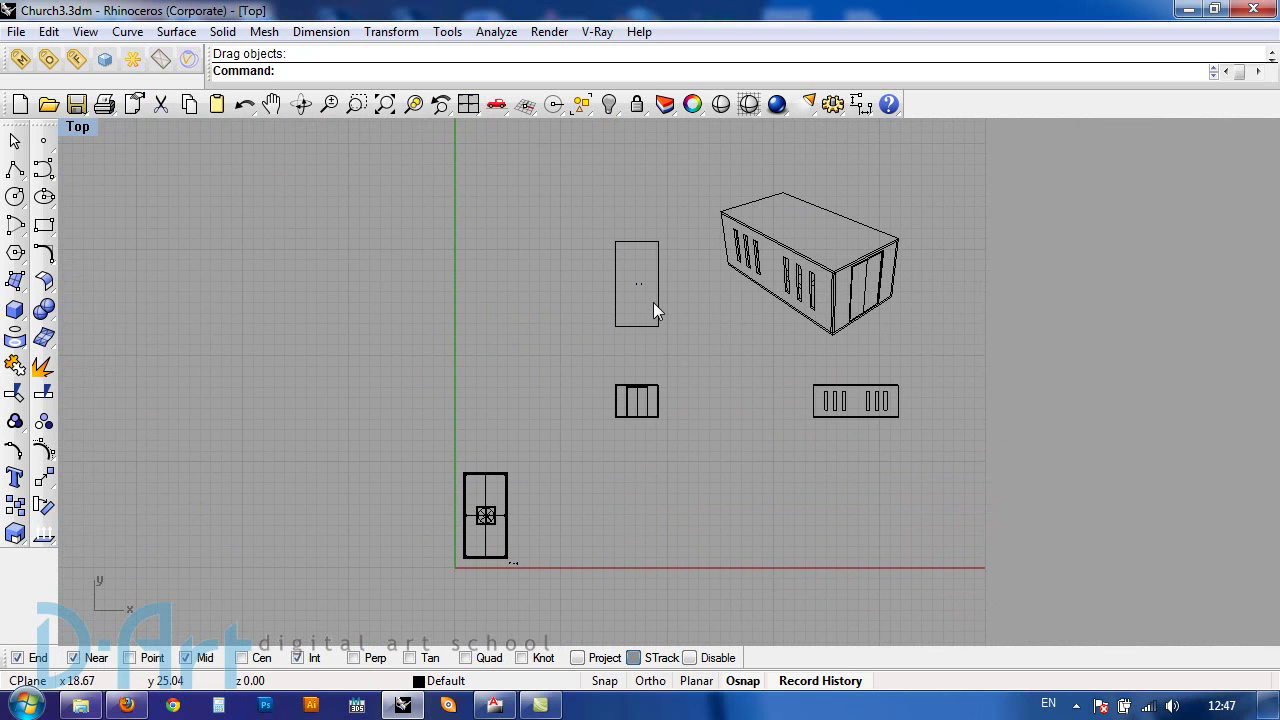
drag(536, 170, 1091, 497)
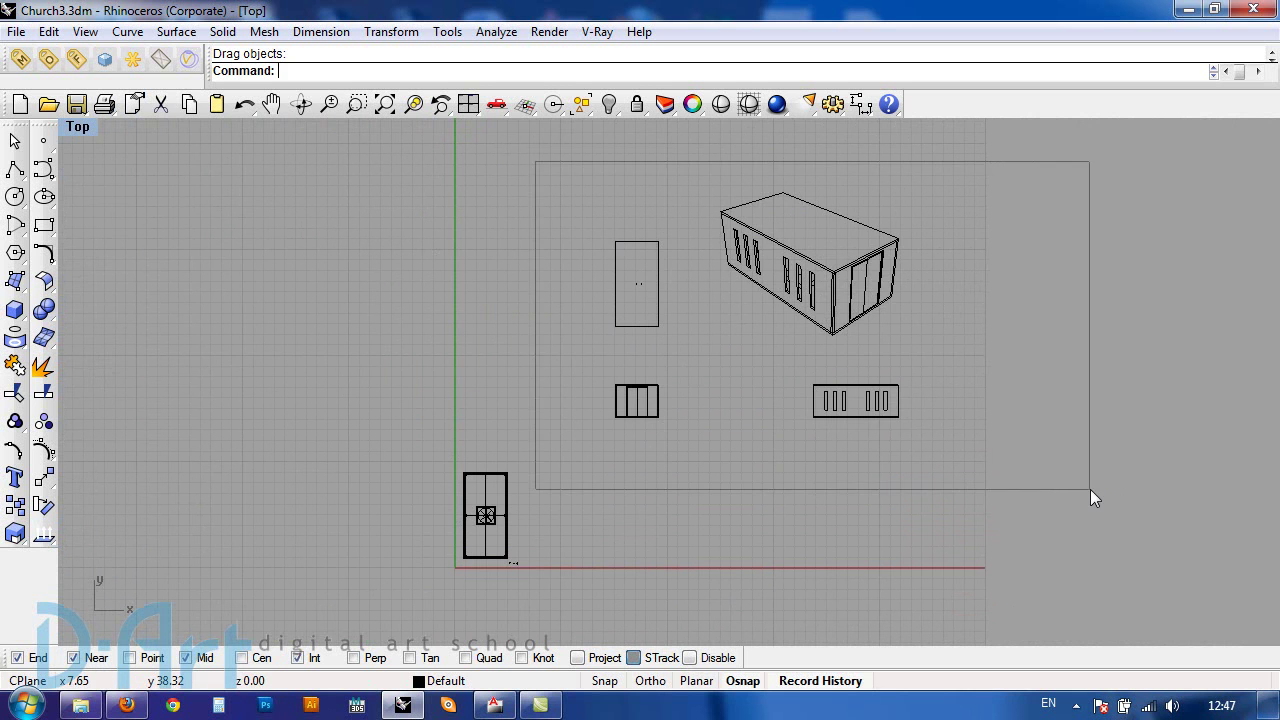
drag(833, 318, 100, 290)
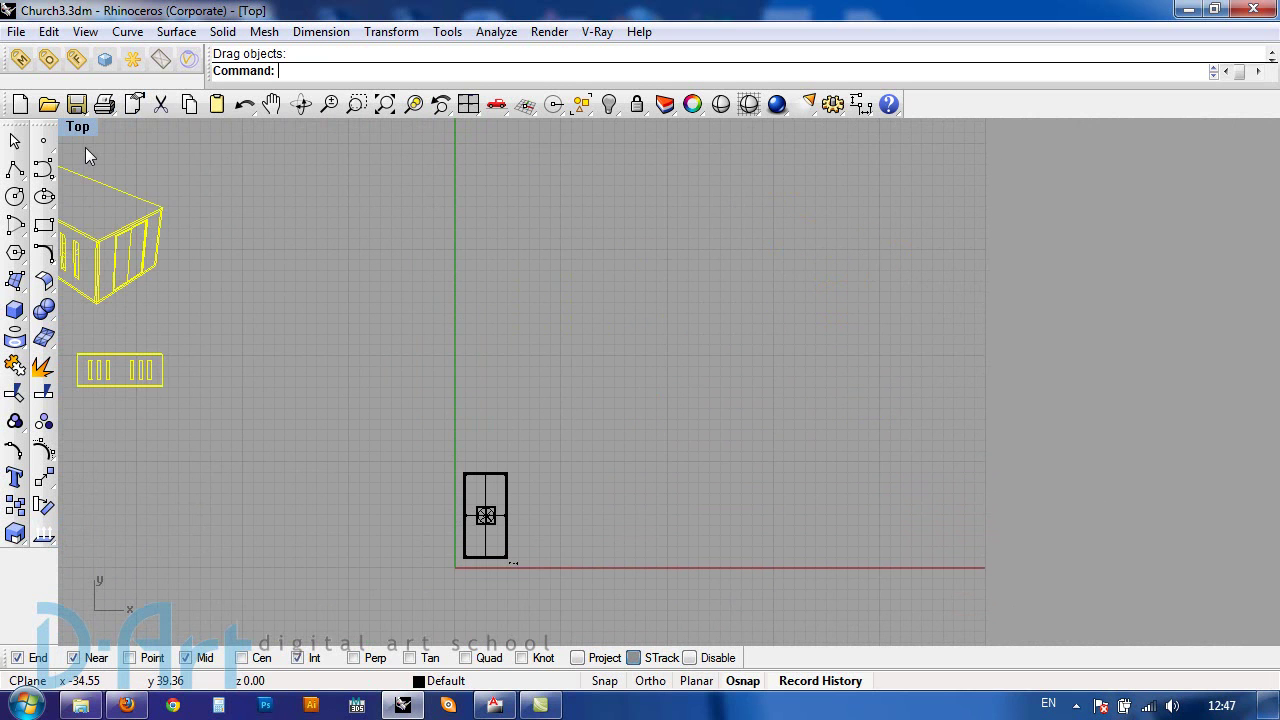
Step: From the Perspective view, run Make2D on the whole building again, using the 4 View (USA) layout with hidden lines shown
double_click(80, 128)
double_click(735, 130)
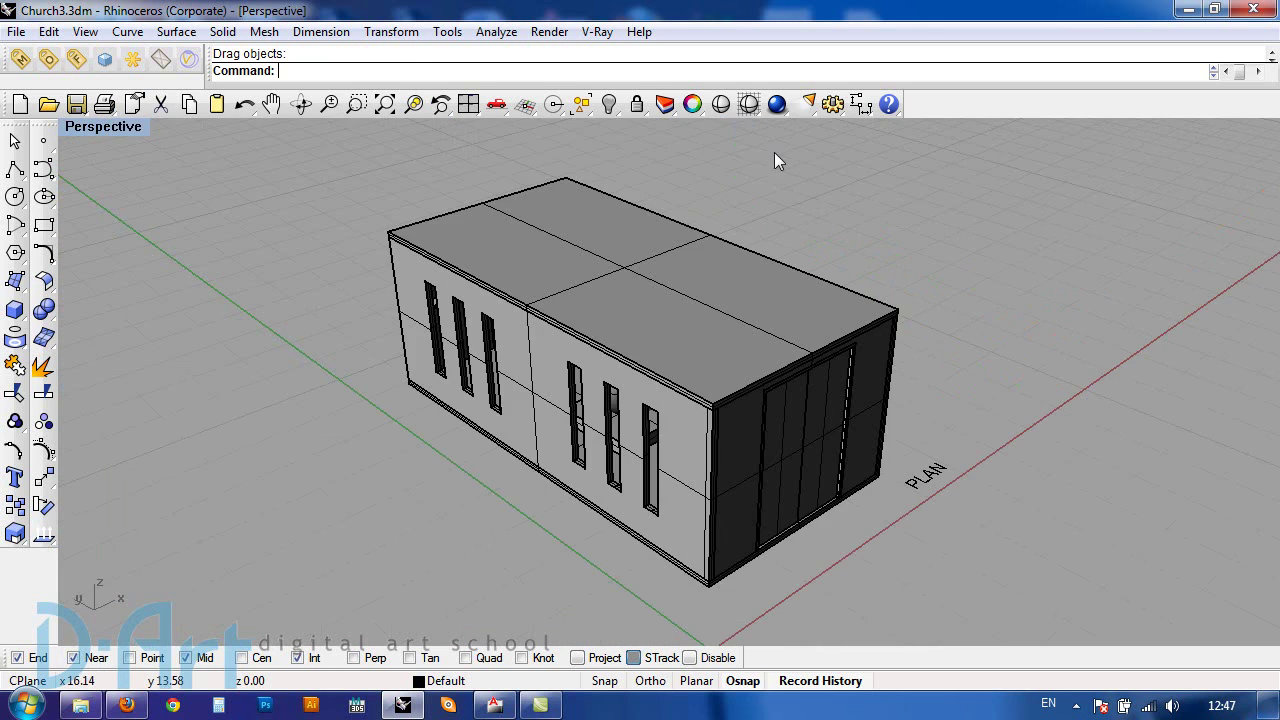
text(Make2D)
key(Return)
mouse_move(362, 156)
mouse_down()
mouse_move(468, 275)
mouse_move(824, 579)
mouse_move(903, 592)
mouse_up()
key(Return)
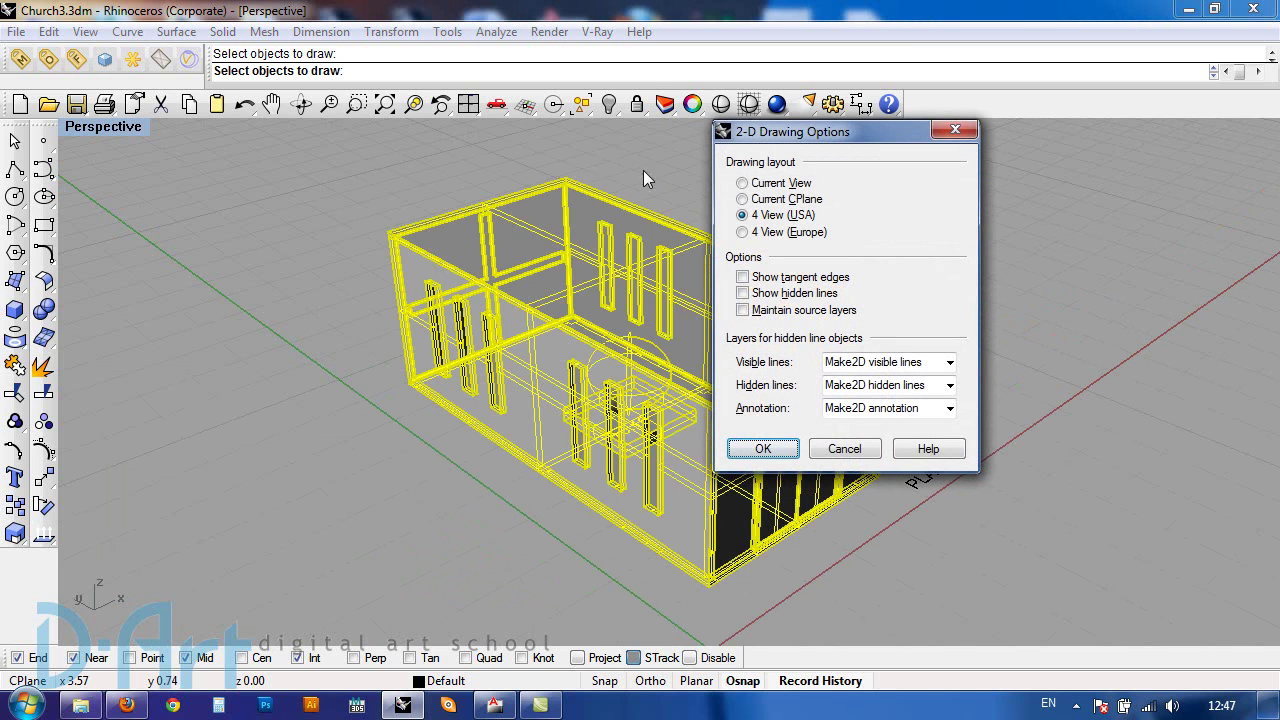
click(742, 293)
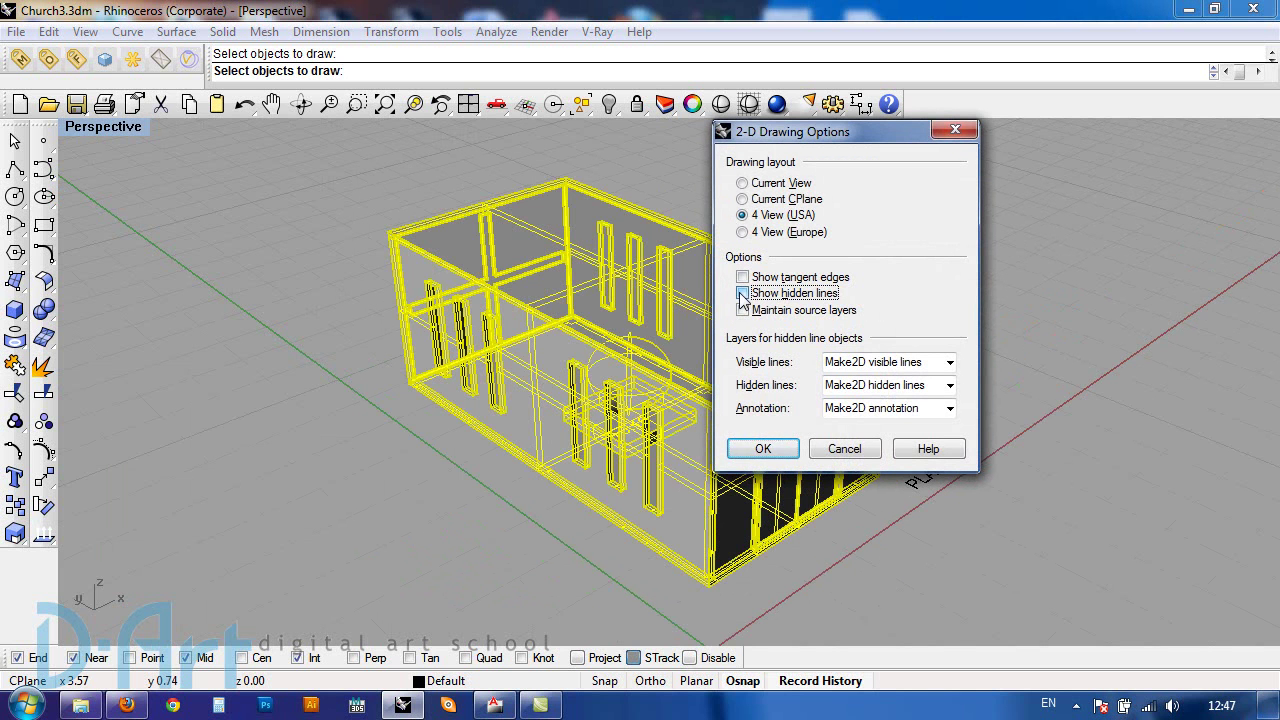
click(757, 449)
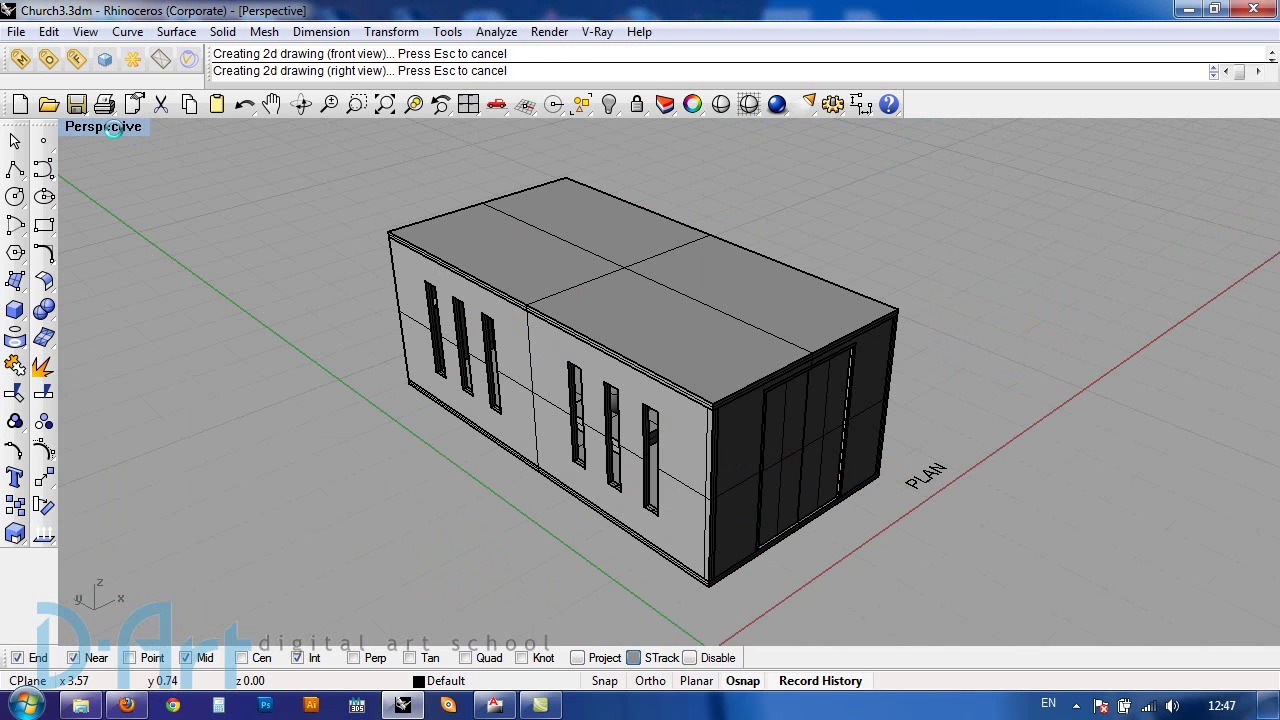
Step: Open the Top view and examine the hidden lines inside the new roof plan drawing
double_click(112, 129)
scroll(716, 342, down, 5)
click(657, 308)
mouse_move(537, 246)
mouse_down()
mouse_move(595, 285)
mouse_move(645, 350)
mouse_up()
scroll(615, 290, up, 5)
key(Escape)
scroll(690, 388, up, 4)
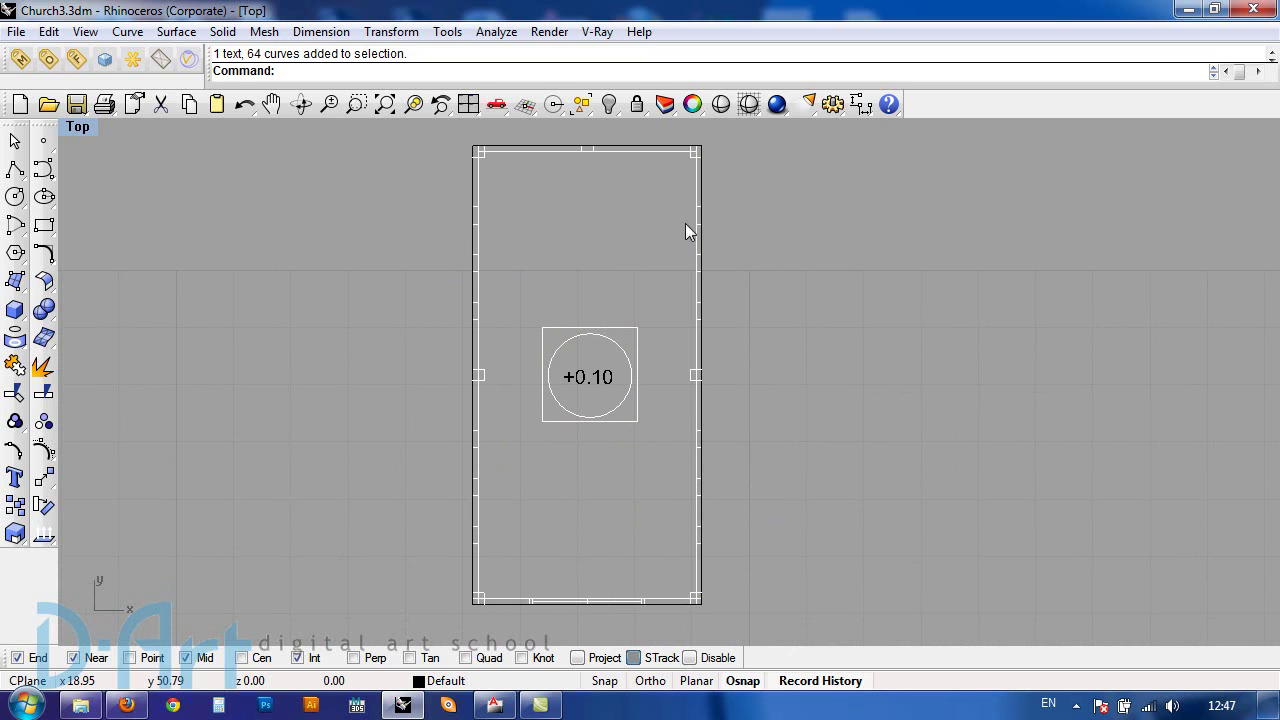
scroll(665, 330, down, 3)
mouse_move(944, 574)
right_down()
mouse_move(872, 400)
mouse_move(948, 552)
right_up()
scroll(708, 313, up, 6)
right_drag(628, 224, 657, 243)
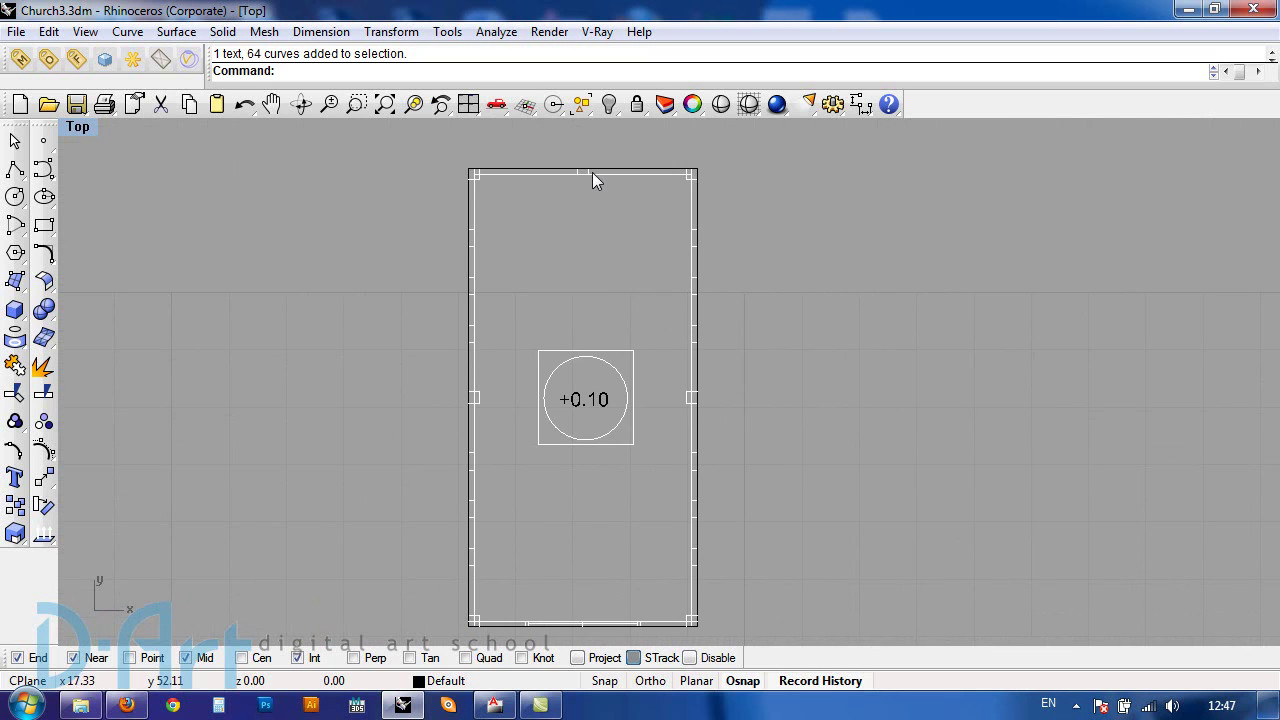
Step: Examine the hidden lines in the new front elevation and the neighbouring drawings
scroll(610, 621, up, 4)
right_drag(590, 597, 592, 412)
scroll(549, 437, up, 6)
scroll(506, 438, down, 6)
scroll(556, 494, up, 5)
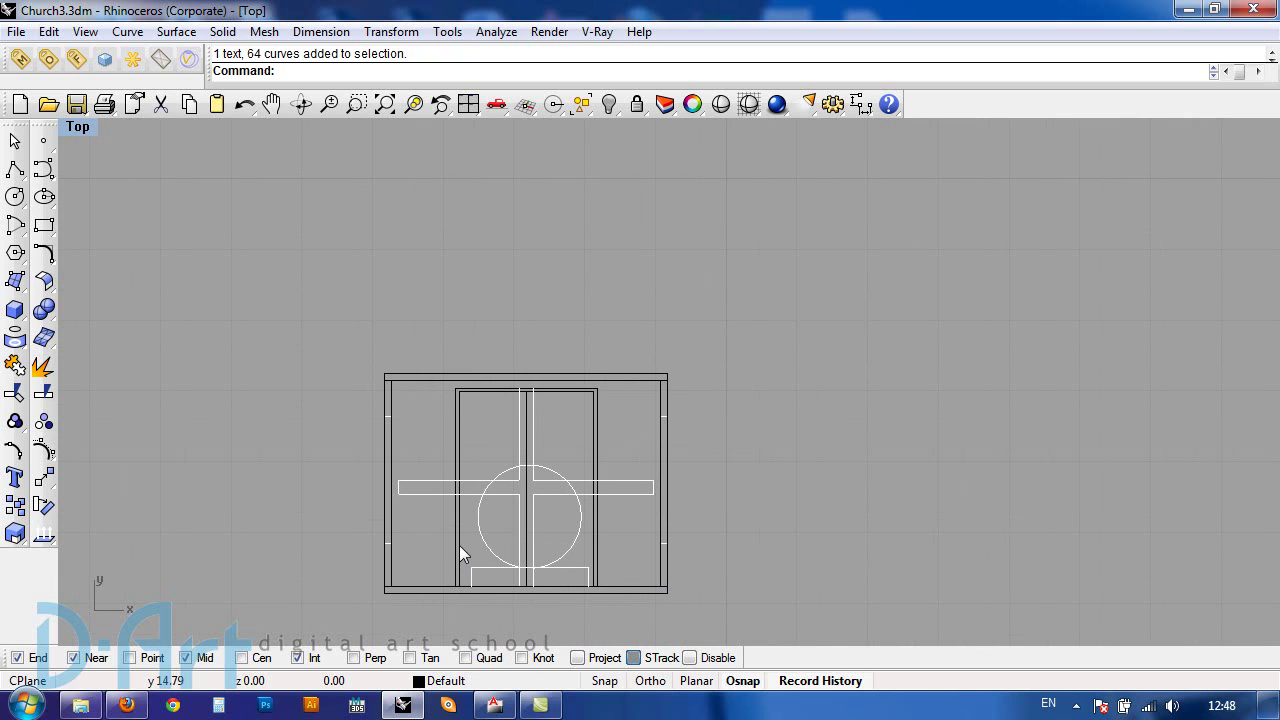
scroll(385, 360, down, 5)
right_drag(577, 369, 553, 500)
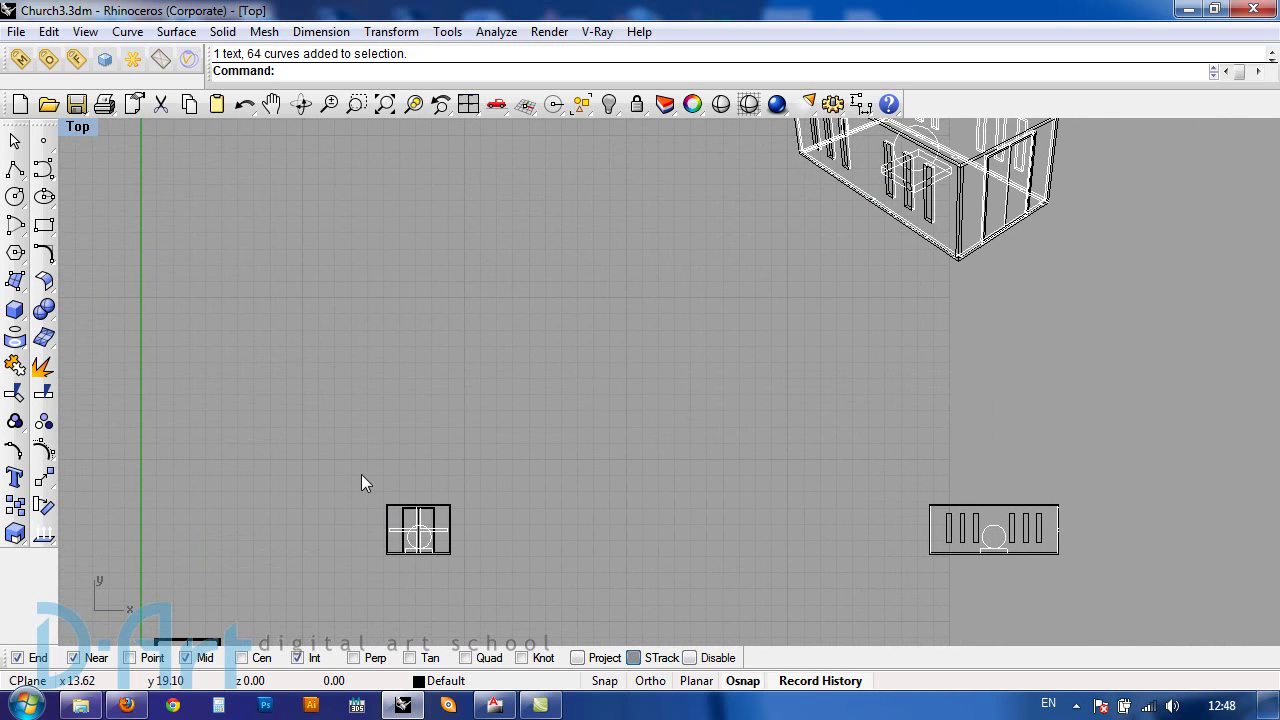
Step: Delete the new front elevation drawing that shows hidden lines
scroll(400, 540, up, 2)
scroll(444, 480, down, 4)
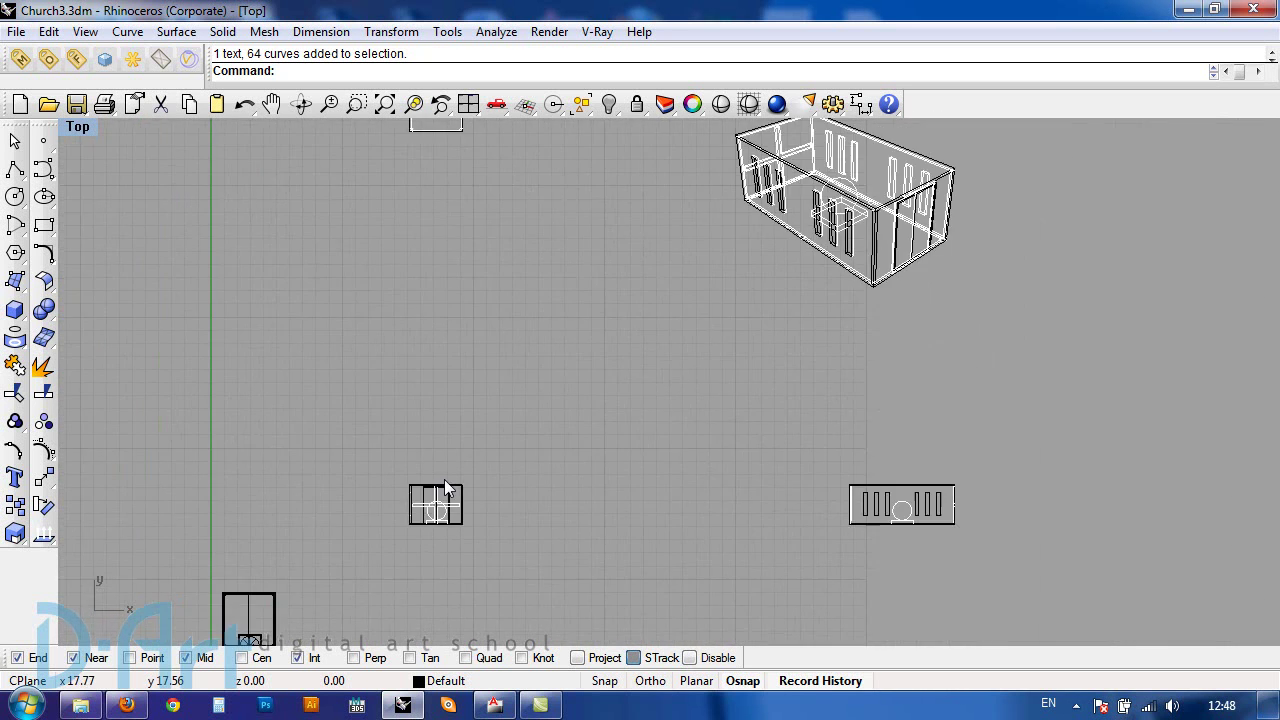
drag(464, 546, 470, 555)
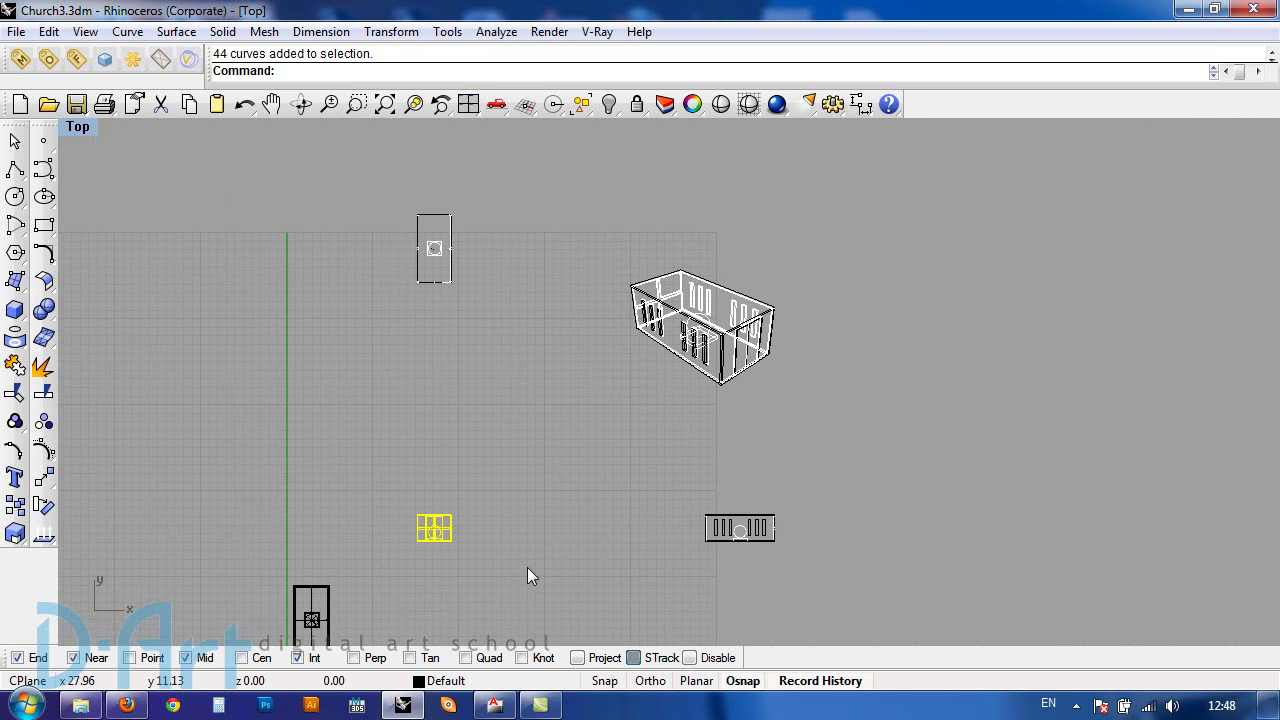
key(Delete)
Step: Delete the new perspective and side elevation drawings that show hidden lines
scroll(715, 305, up, 3)
scroll(715, 305, up, 4)
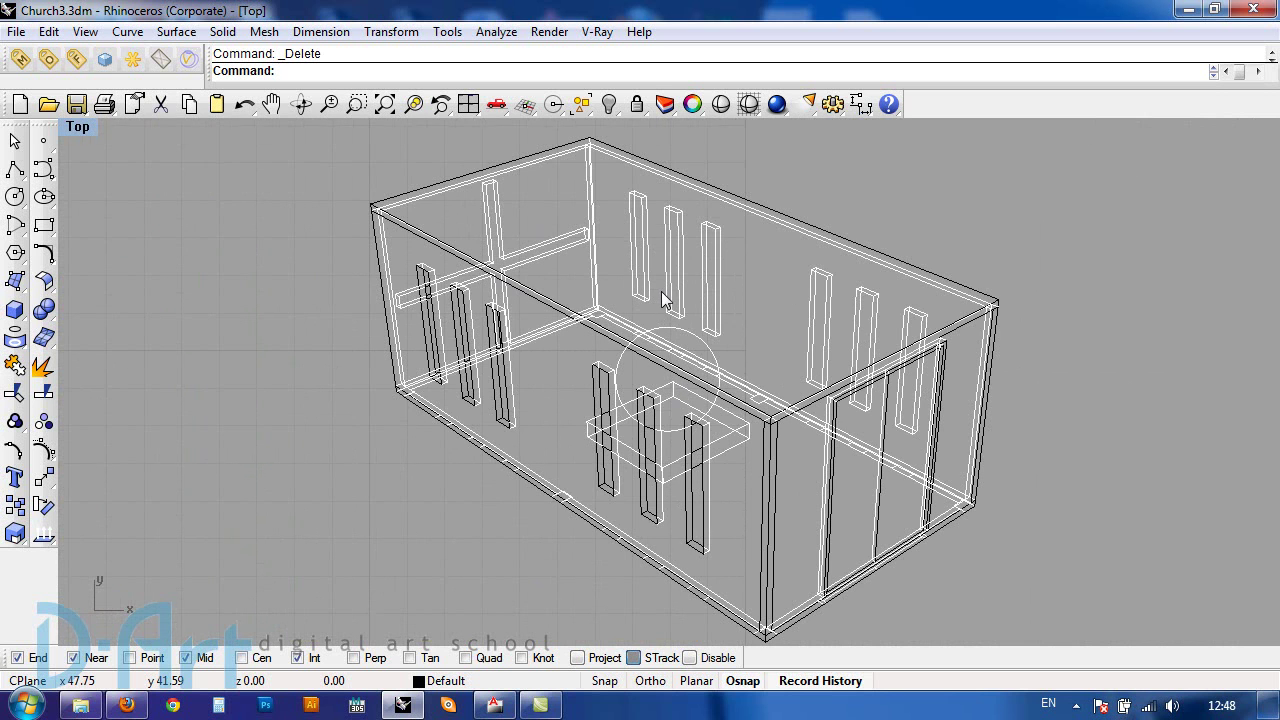
scroll(662, 300, down, 5)
drag(505, 208, 807, 426)
key(Delete)
drag(566, 500, 820, 619)
key(Delete)
Step: Move the new plan with hidden lines over to the earlier drawing set, beside the old plan
right_drag(413, 330, 750, 387)
drag(563, 206, 778, 376)
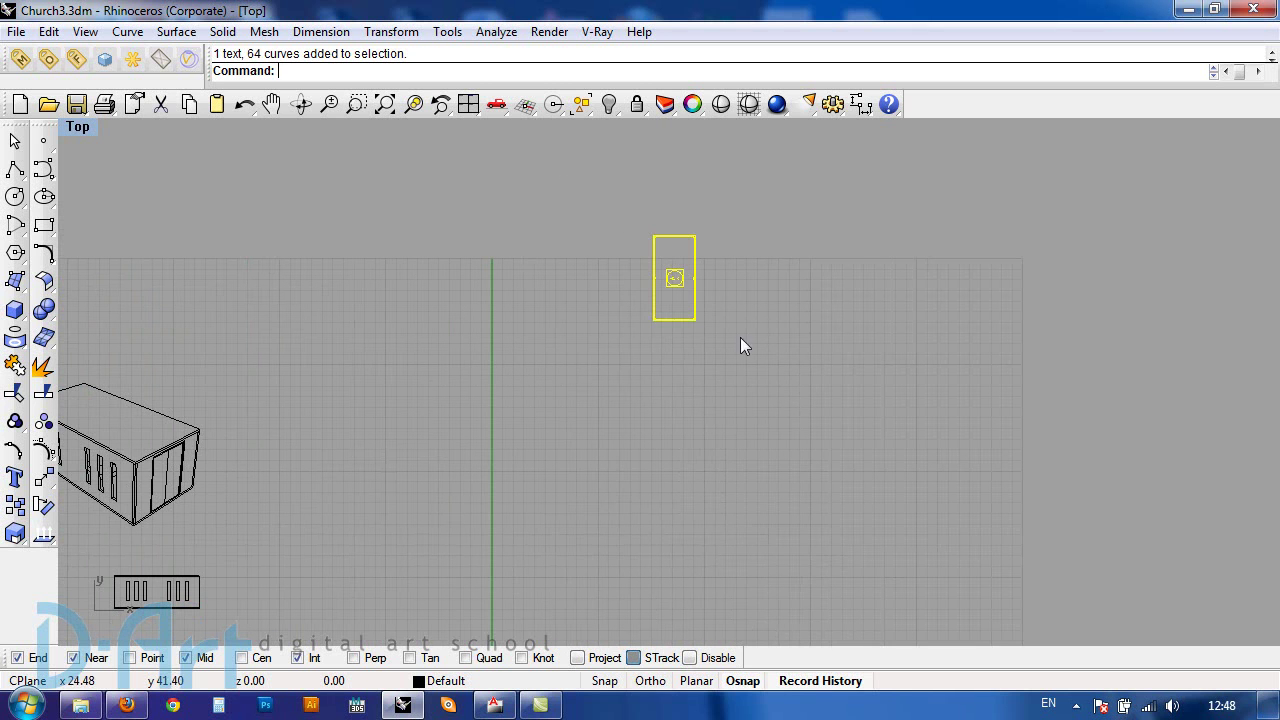
drag(653, 301, 54, 386)
right_drag(151, 390, 699, 322)
drag(630, 320, 451, 415)
scroll(468, 421, up, 3)
click(460, 400)
Step: Delete the old plan without hidden lines and move the hidden-line plan into its place above the front elevation
drag(462, 271, 626, 567)
key(Delete)
drag(295, 261, 500, 516)
drag(440, 430, 566, 430)
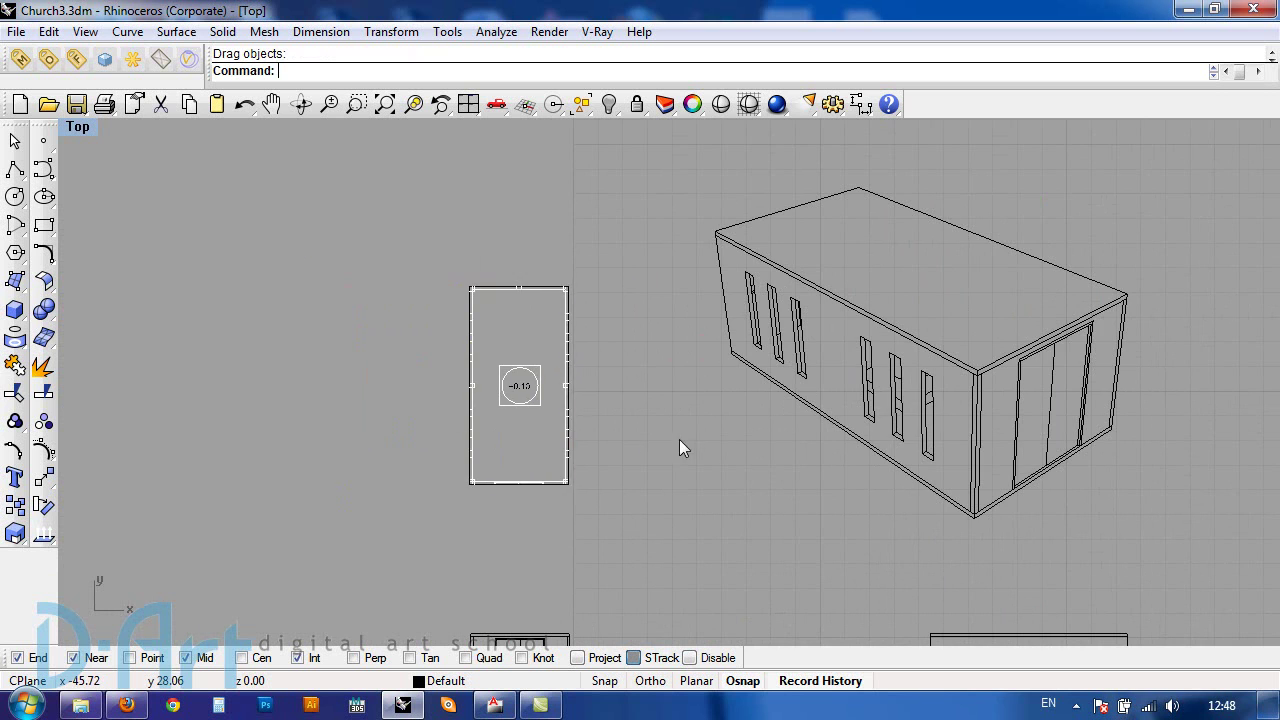
click(692, 439)
Step: Export the plan, both elevations and the perspective to the Desktop as AutoCAD drawing "cad from rhino", using the Default scheme
scroll(697, 437, down, 4)
right_drag(828, 530, 624, 403)
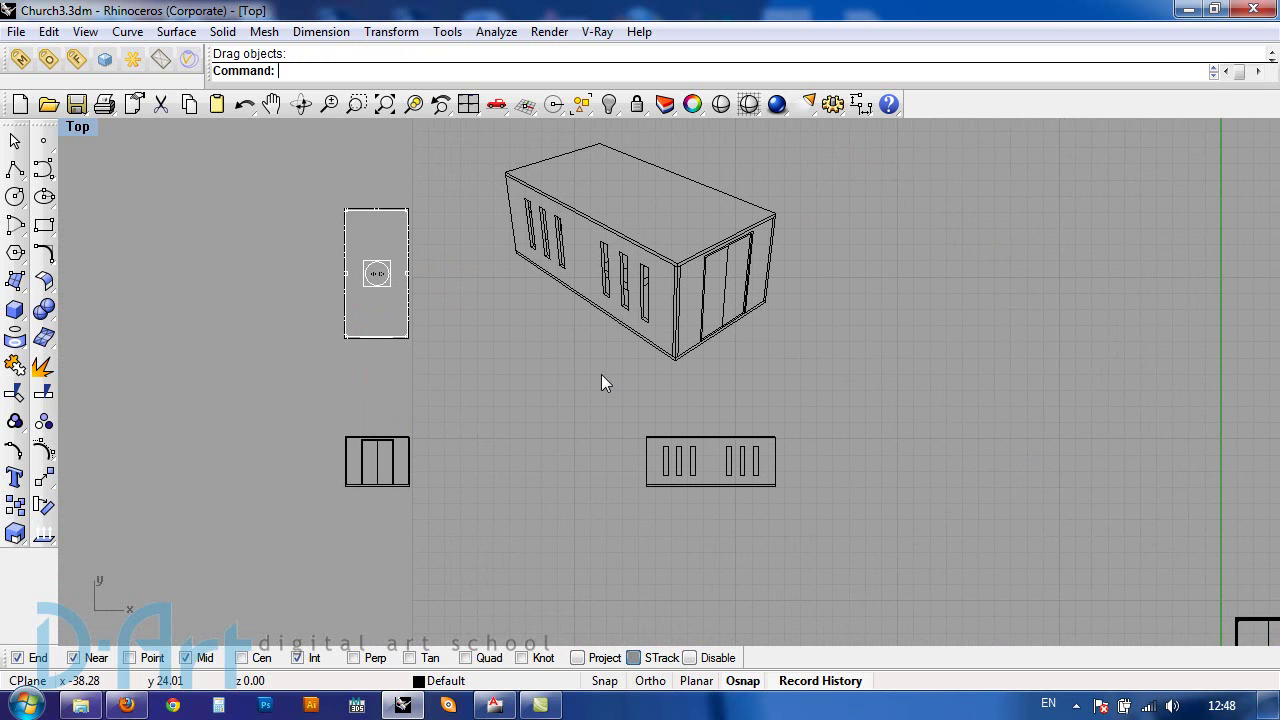
right_drag(602, 378, 655, 428)
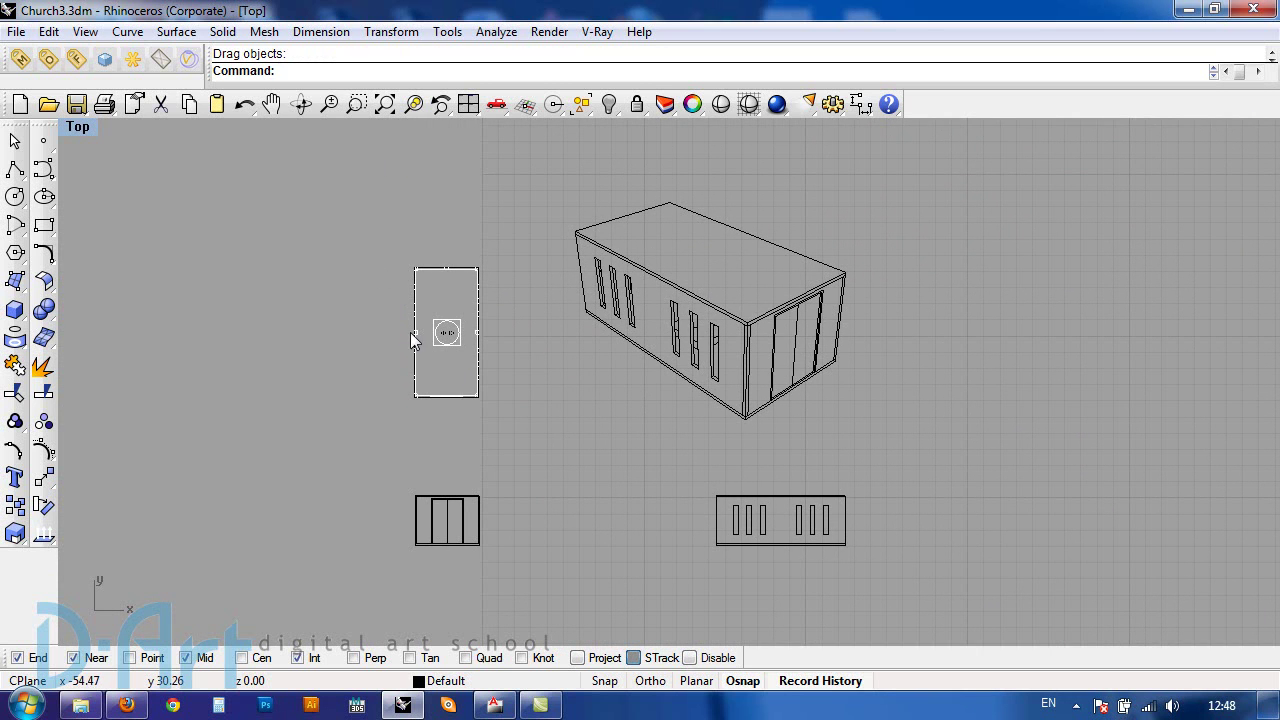
drag(360, 144, 904, 611)
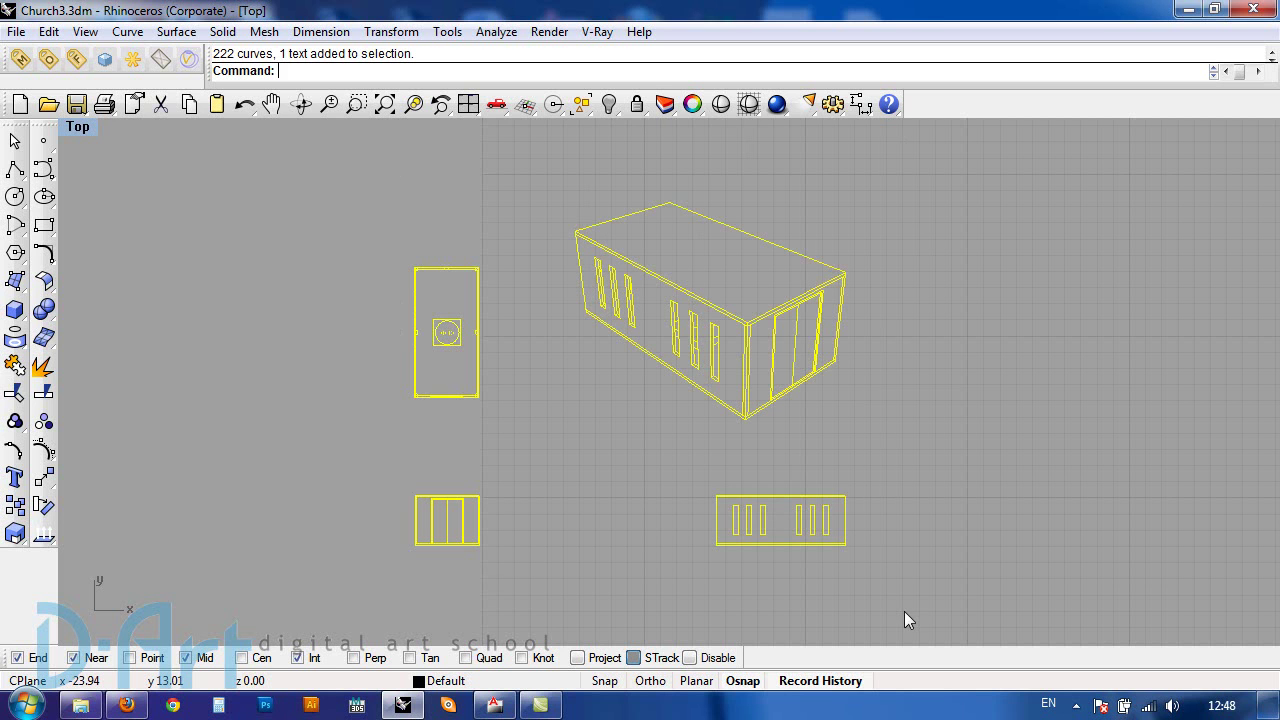
click(16, 31)
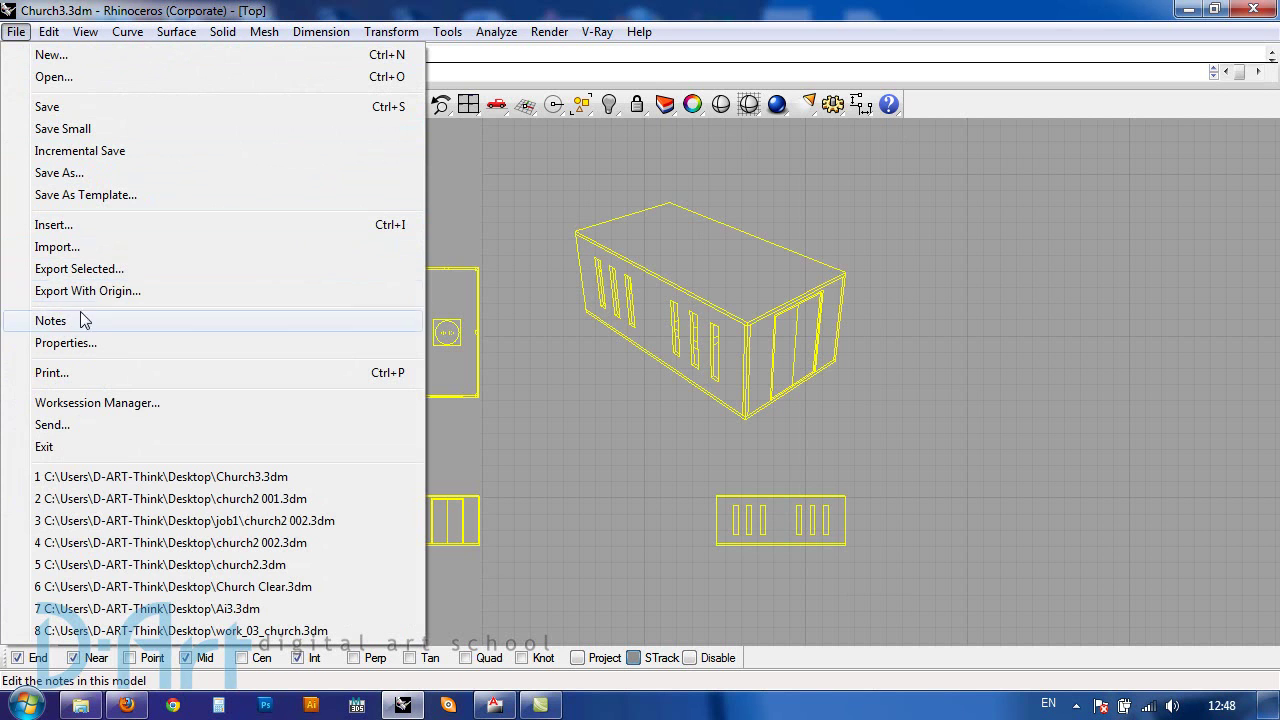
click(114, 271)
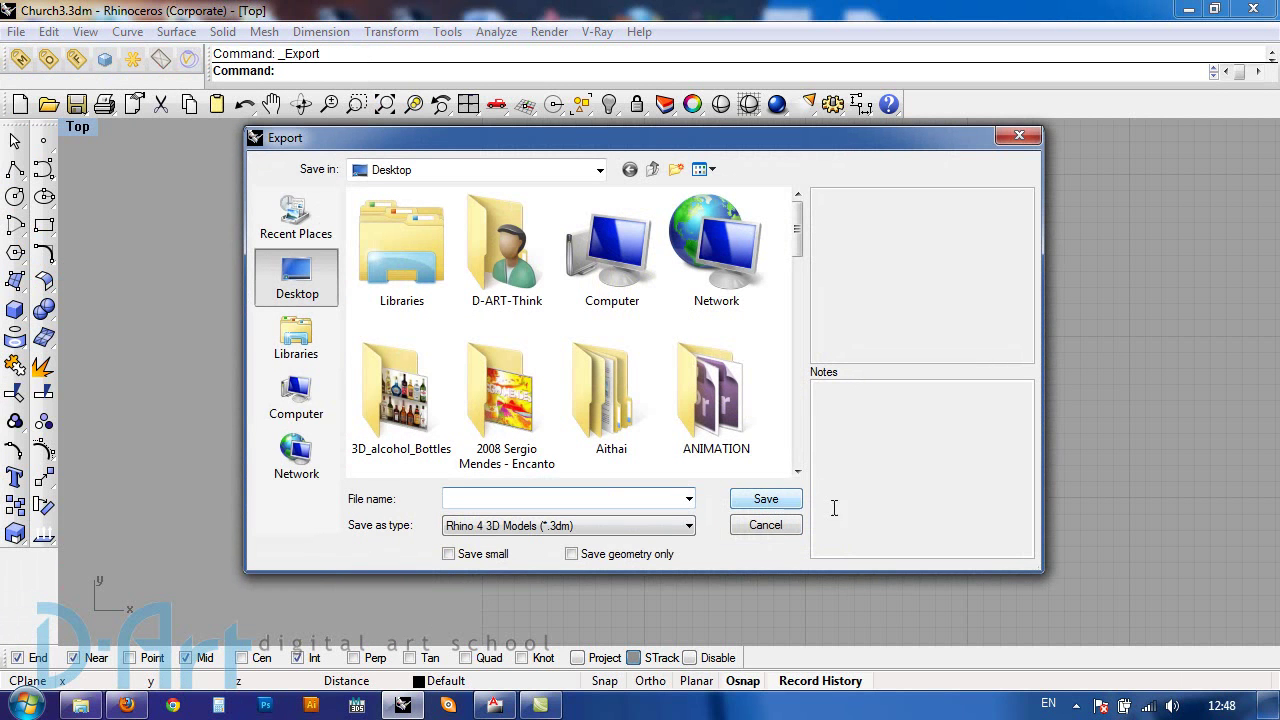
click(589, 526)
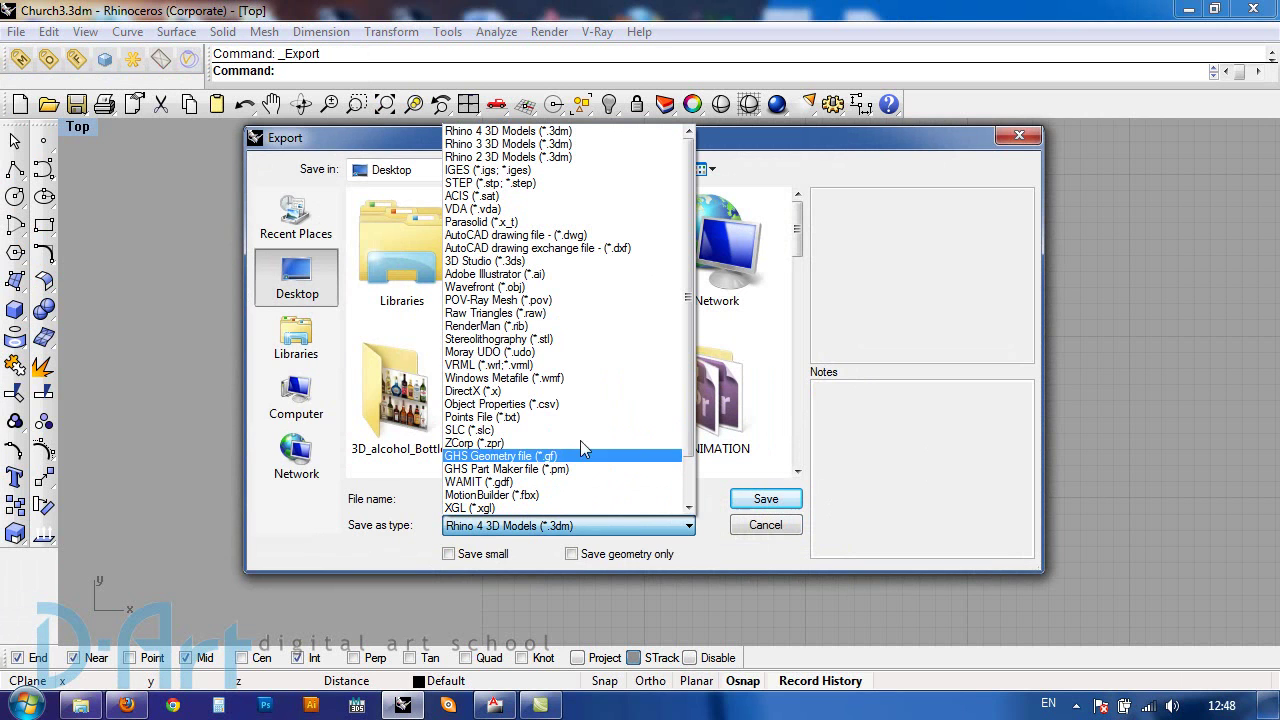
click(527, 235)
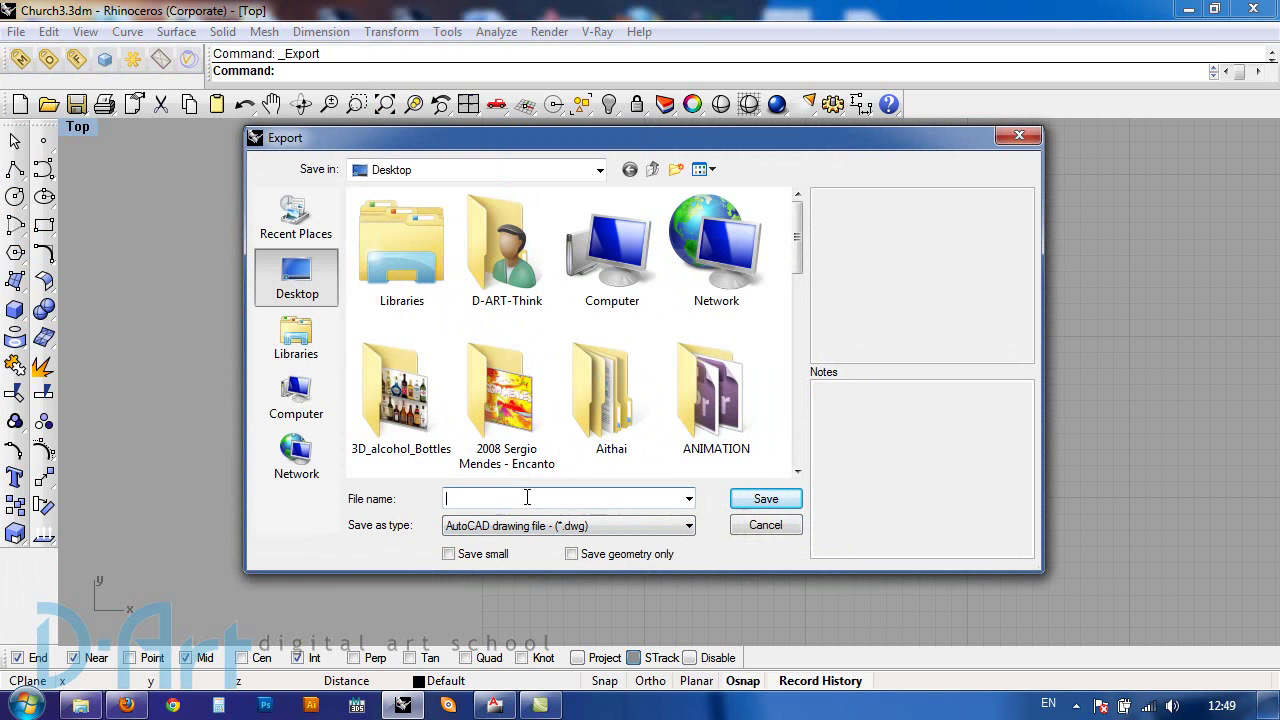
text(cad from rhino)
click(766, 500)
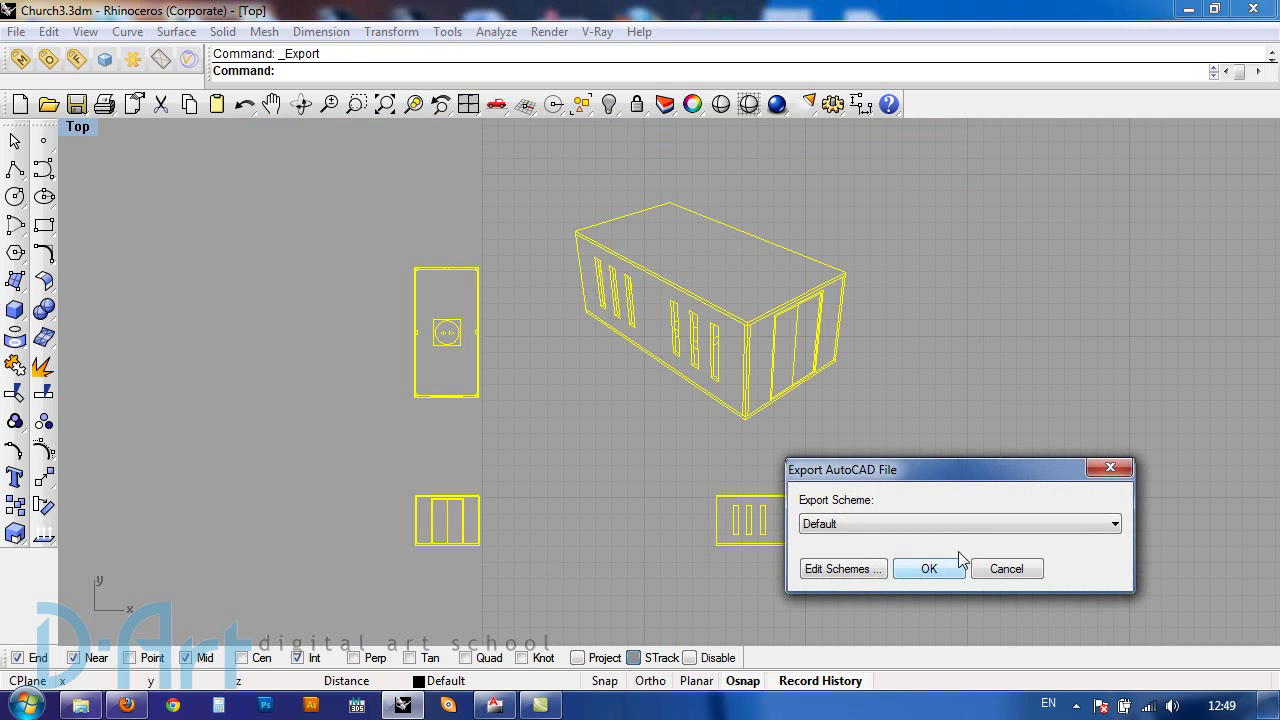
click(924, 569)
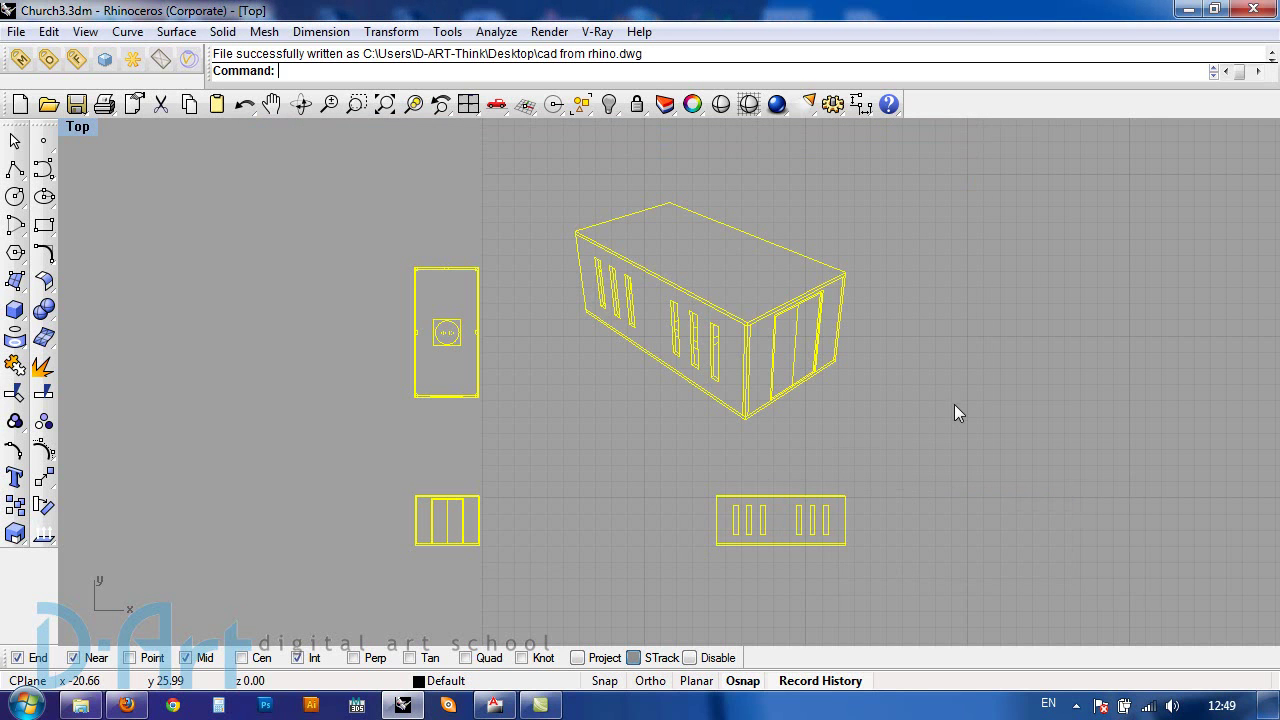
Step: Switch to AutoCAD and open cad from rhino.dwg from the Desktop, accepting it as a foreign DWG file
click(478, 705)
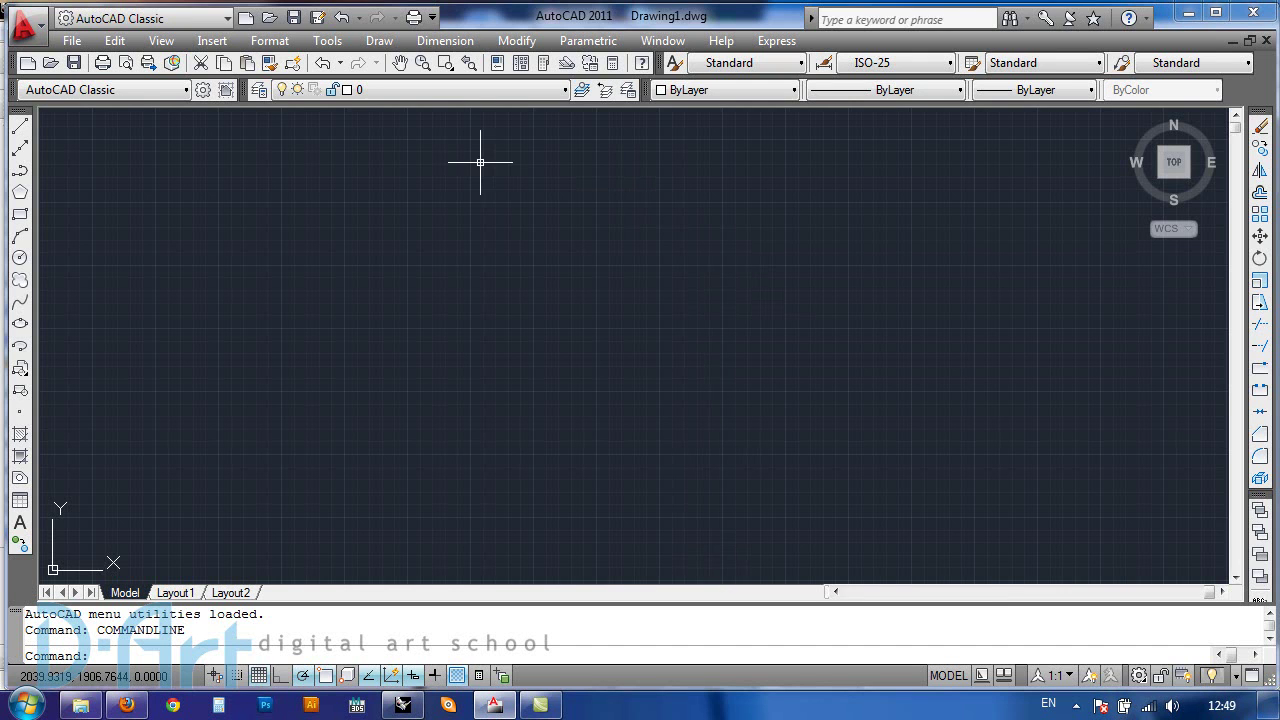
click(269, 17)
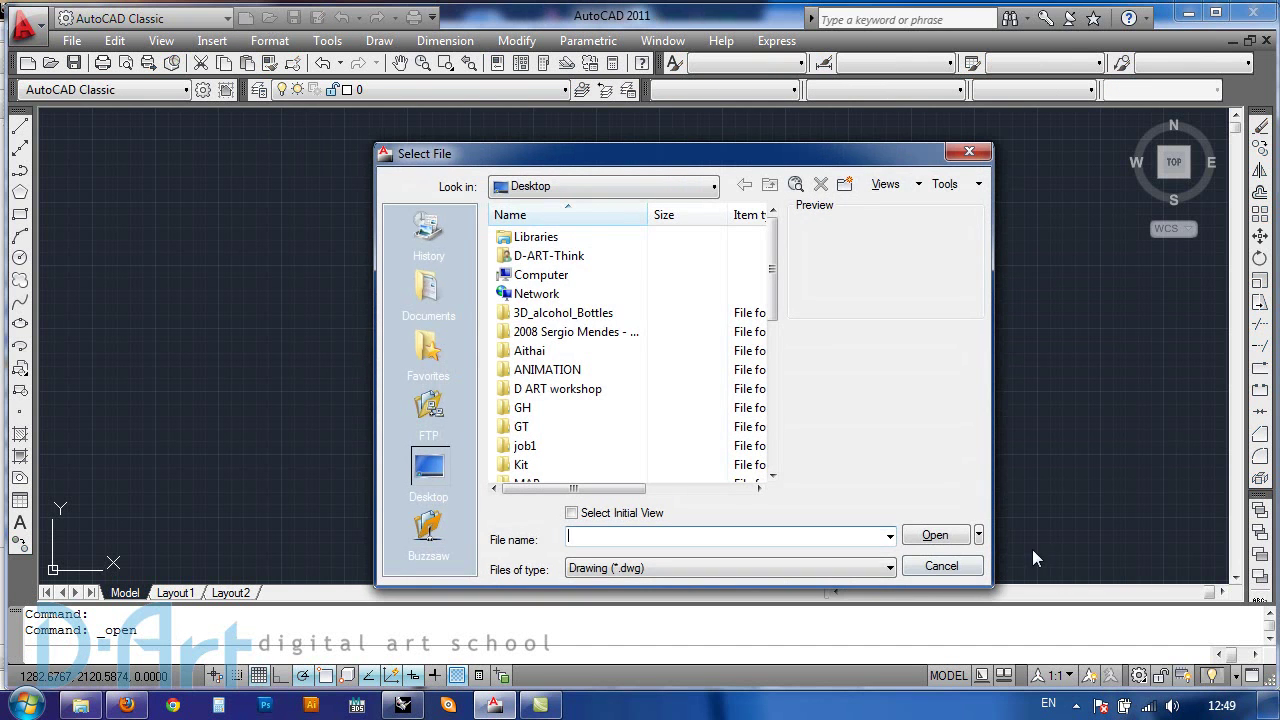
drag(778, 302, 766, 423)
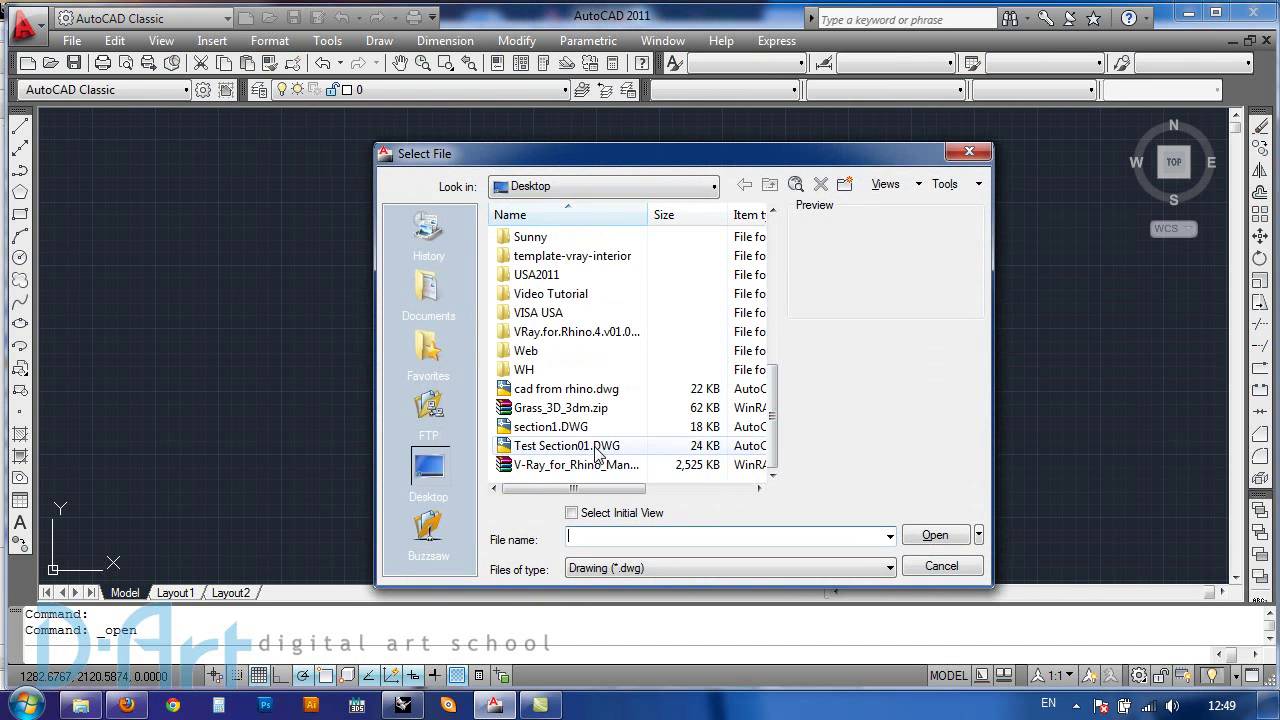
click(540, 390)
double_click(539, 390)
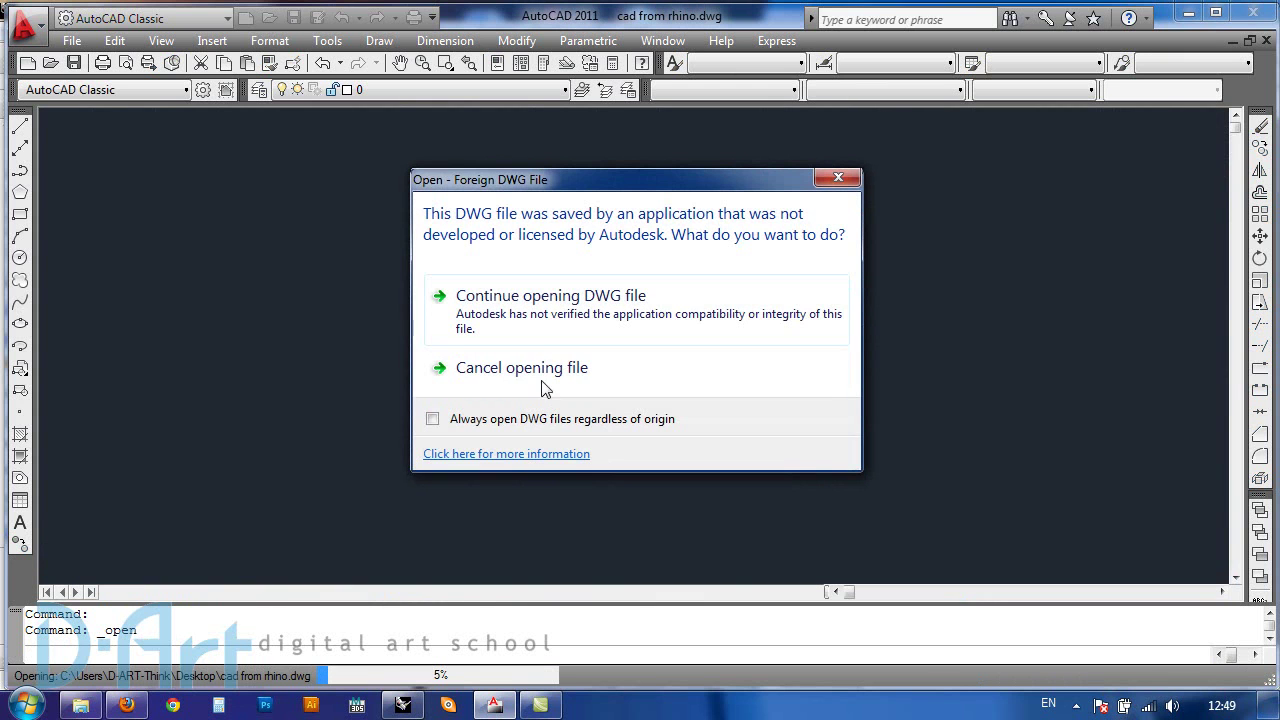
click(572, 315)
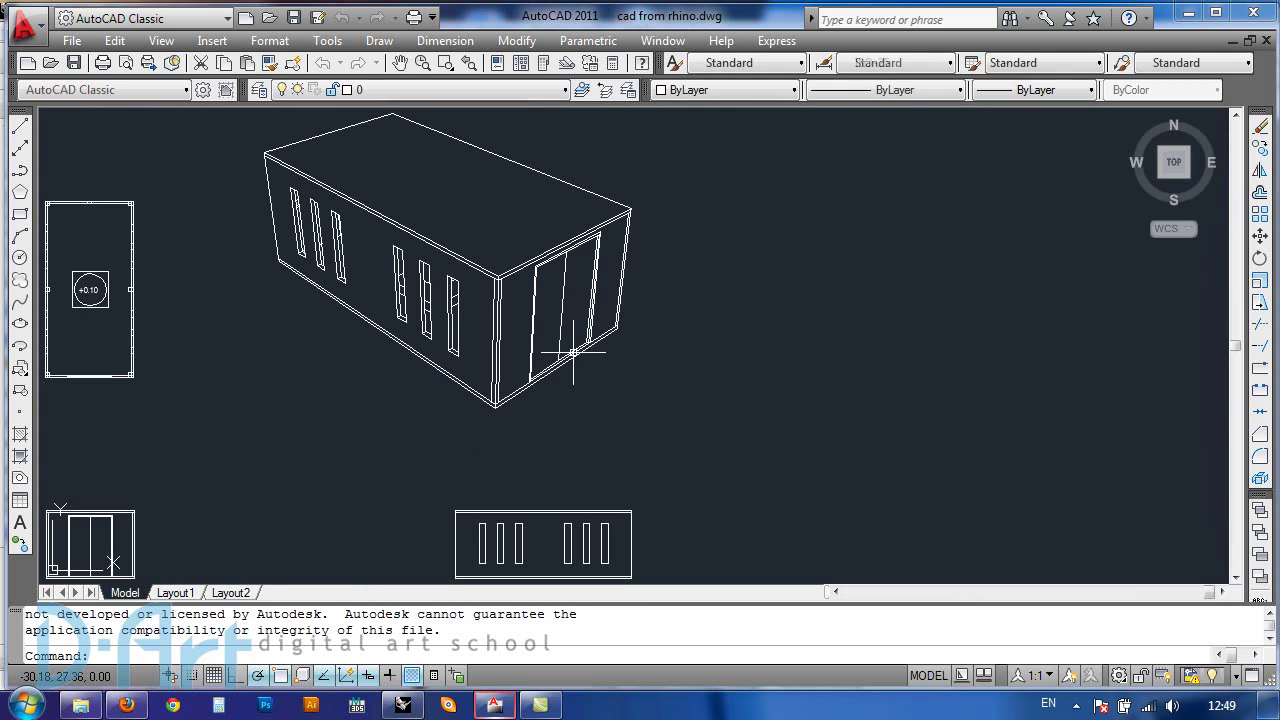
Step: Try stretching the upper end of the plan's outer right wall line away from the building, and undo the stretch
scroll(490, 350, down, 3)
middle_drag(481, 366, 678, 362)
scroll(482, 331, up, 6)
middle_drag(505, 289, 592, 337)
scroll(592, 337, down, 5)
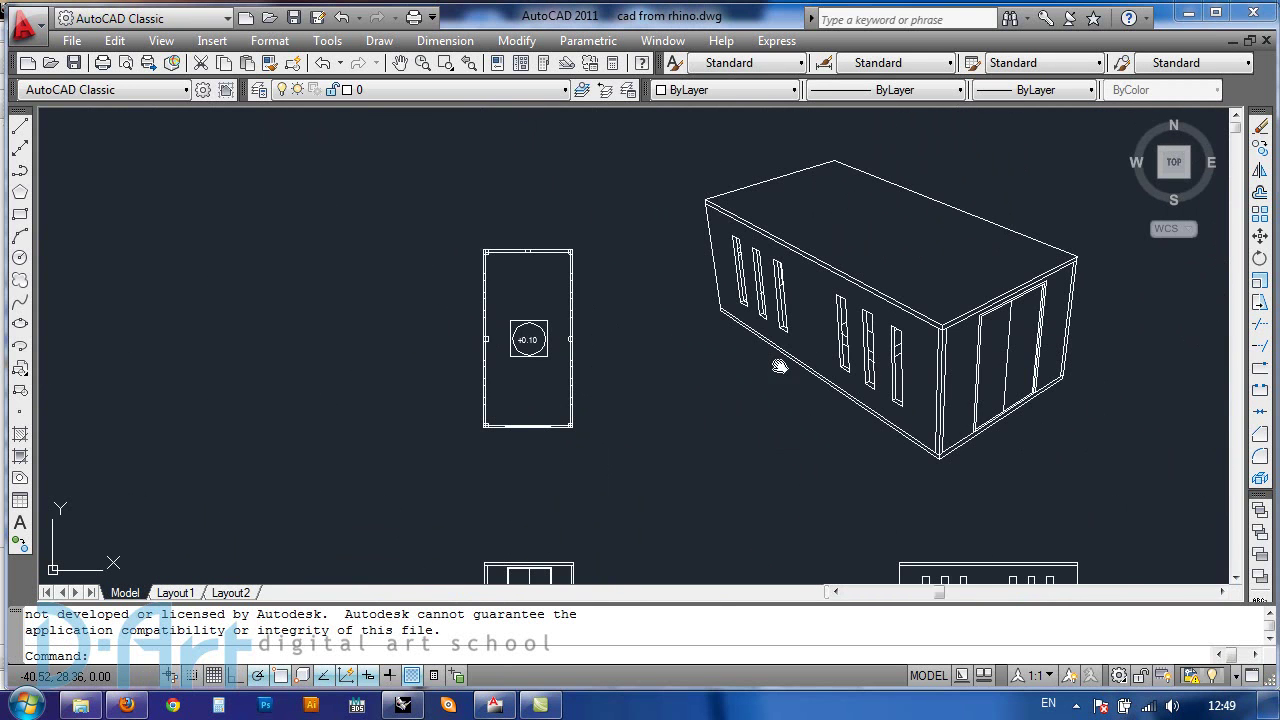
scroll(680, 294, up, 6)
click(602, 159)
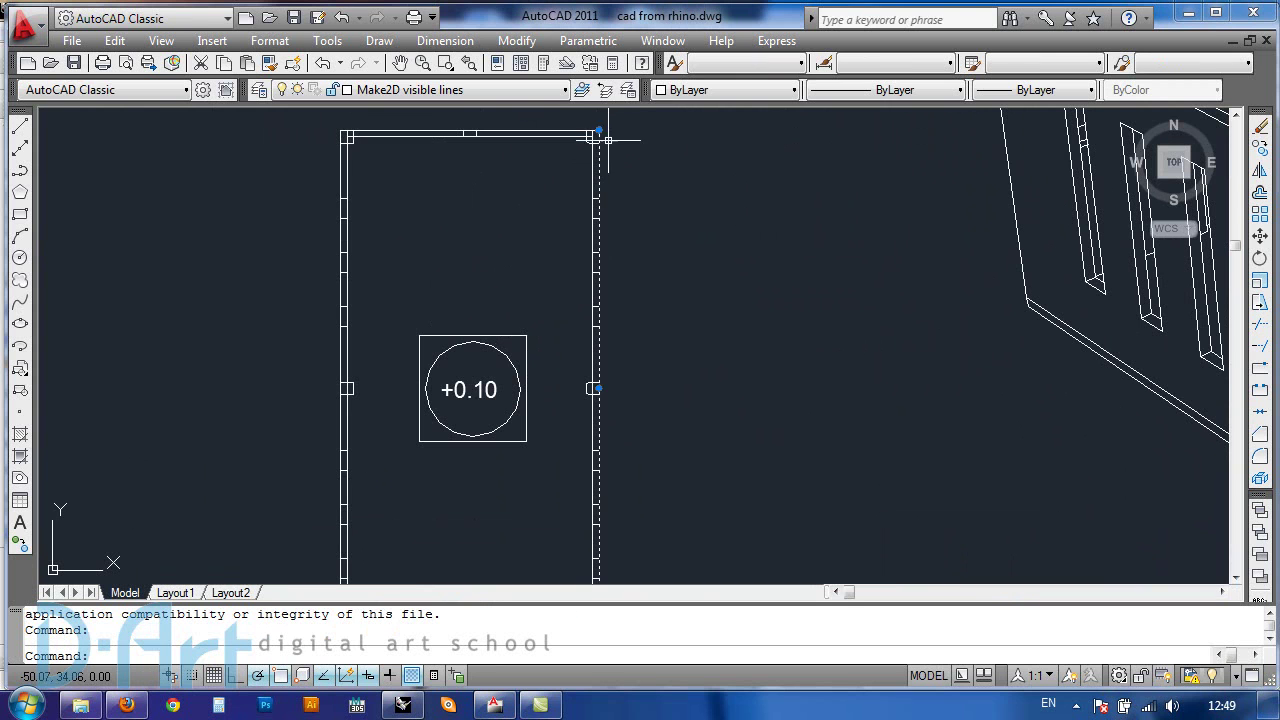
click(599, 130)
click(821, 147)
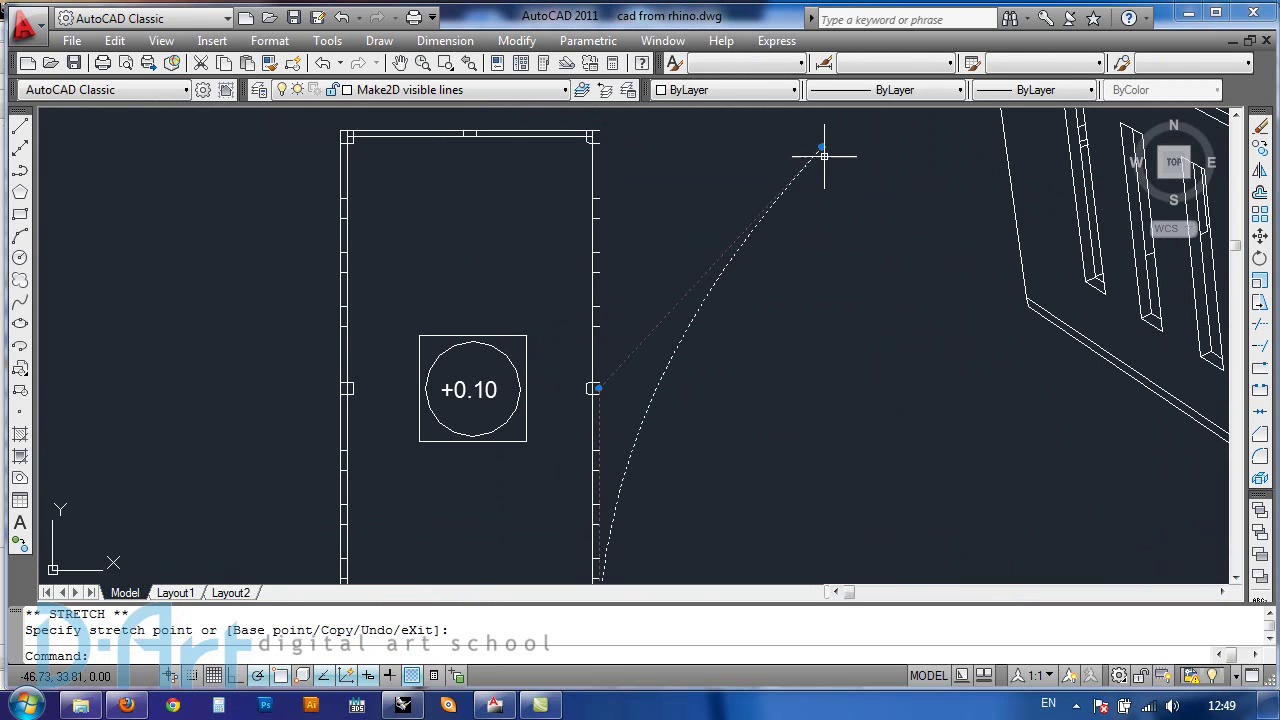
key(Escape)
key(Escape)
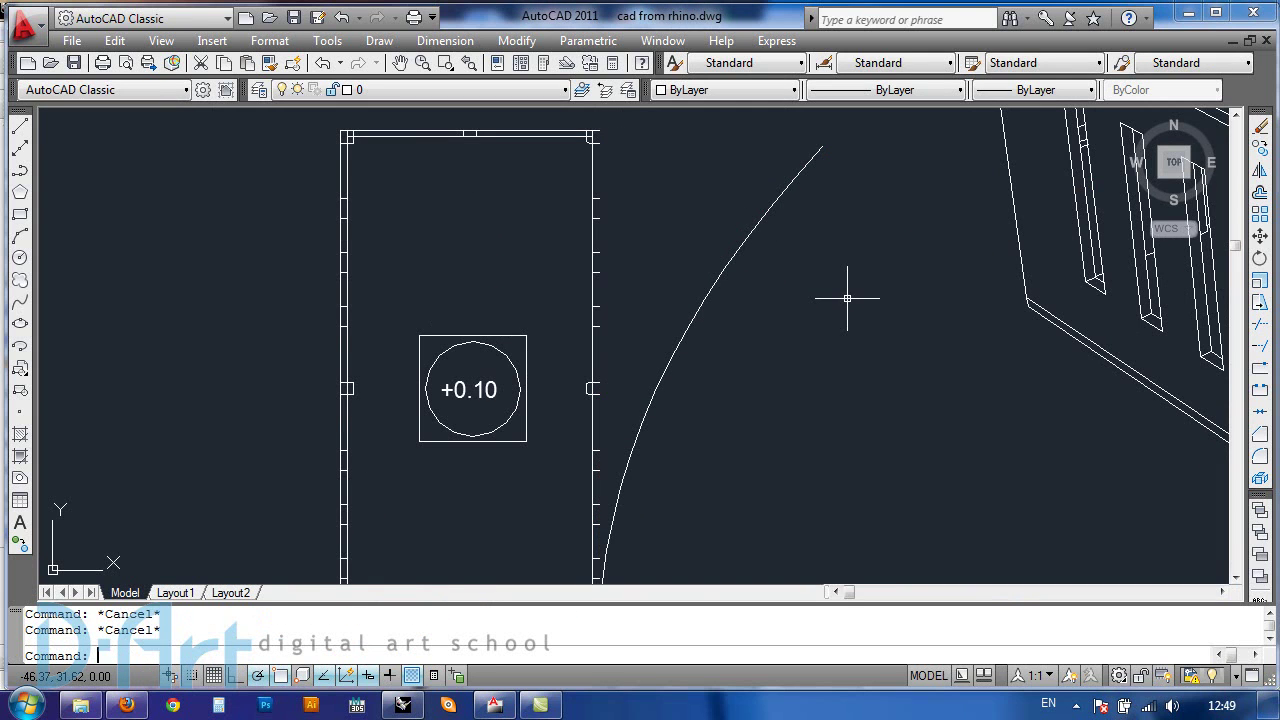
key(ctrl+z)
scroll(842, 305, down, 8)
middle_drag(809, 366, 517, 288)
scroll(628, 443, up, 2)
middle_drag(700, 408, 694, 497)
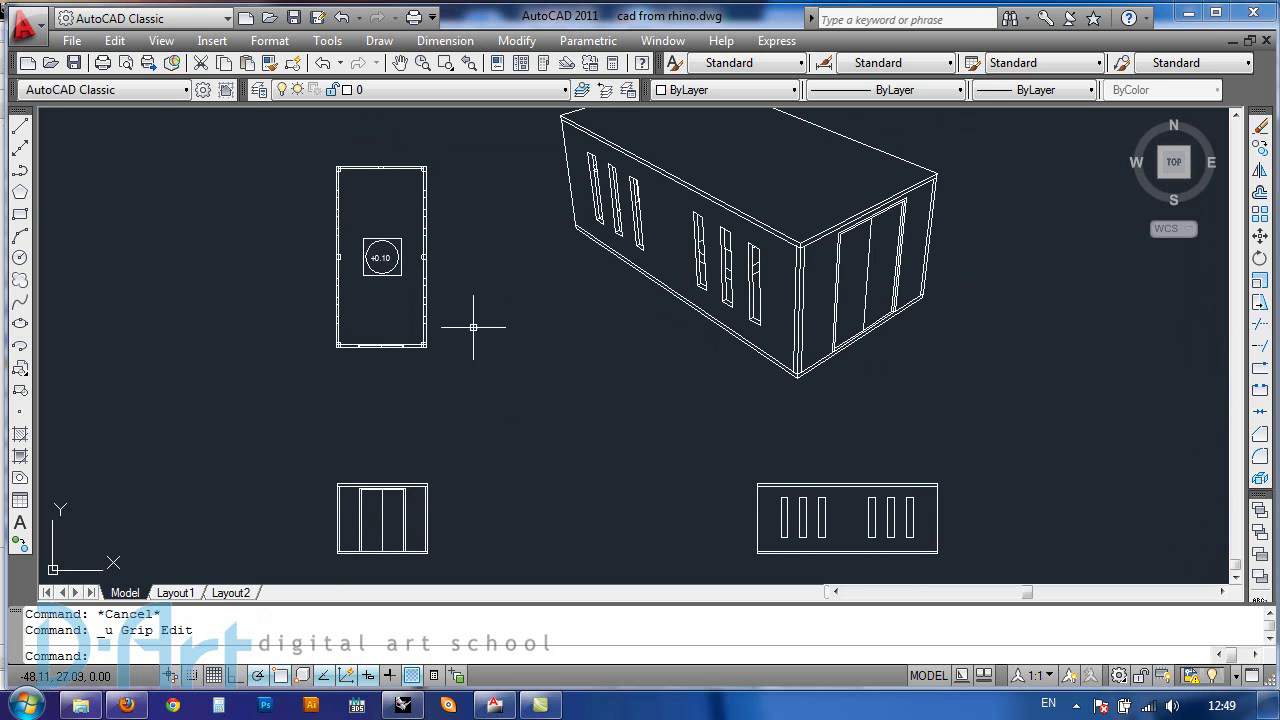
Step: Switch to Rhinoceros and add a vertical dimension along the full left side of the plan, placed outside the wall
key(alt+Tab)
click(531, 324)
scroll(455, 301, up, 8)
scroll(455, 301, up, 2)
right_drag(457, 306, 531, 262)
click(862, 105)
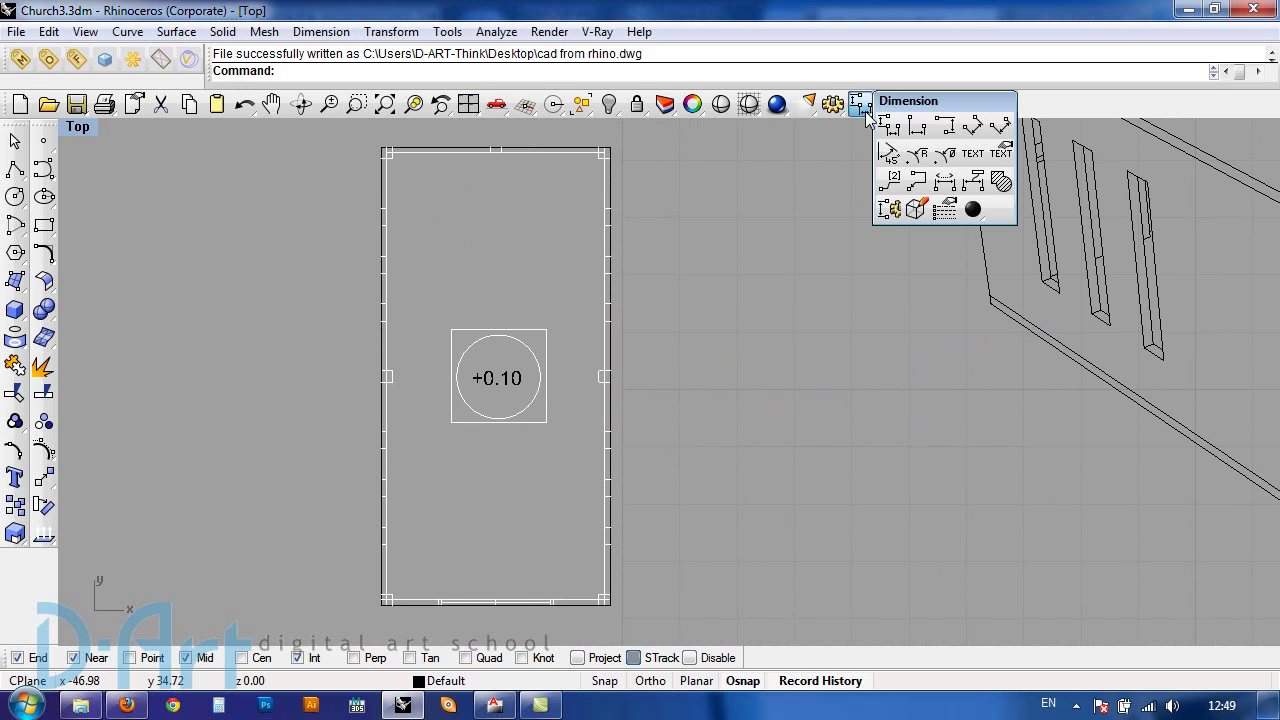
click(889, 137)
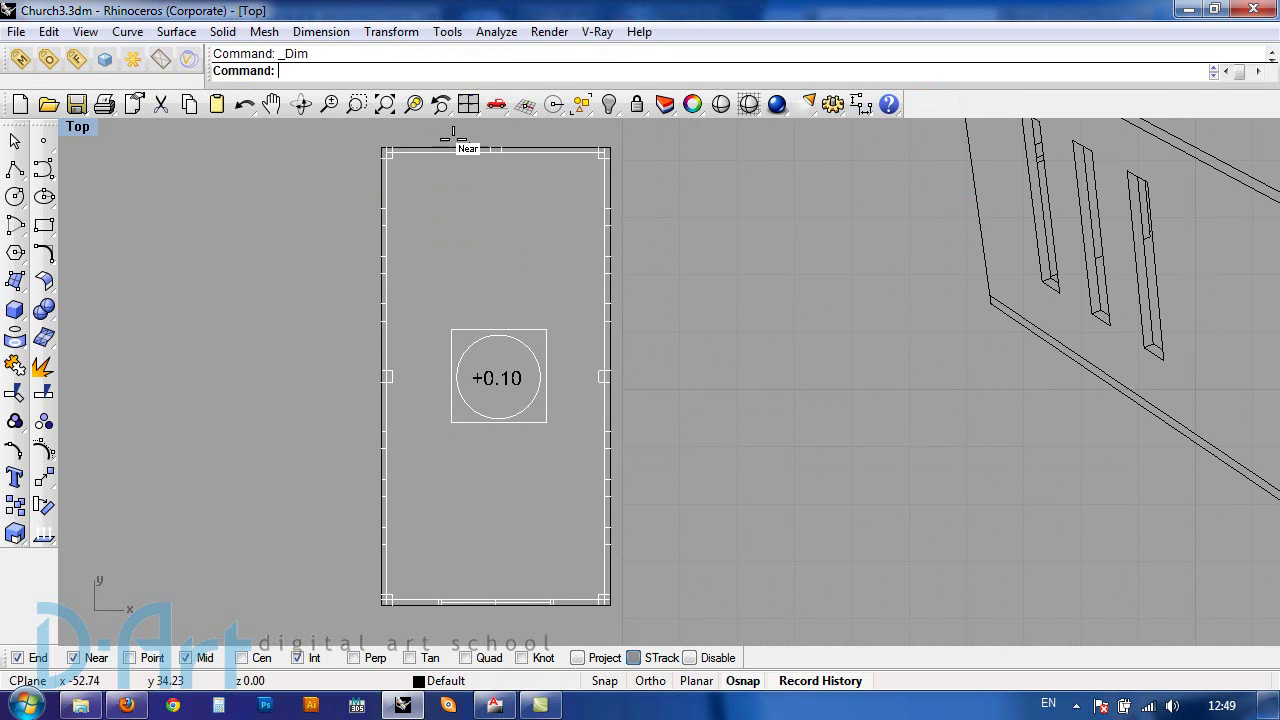
click(382, 149)
click(383, 602)
click(301, 545)
Step: Switch to AutoCAD and measure the plan's left side from its upper corner to its lower corner with DIST
key(alt+Tab)
middle_drag(451, 355, 491, 397)
scroll(405, 268, up, 3)
middle_drag(477, 245, 503, 251)
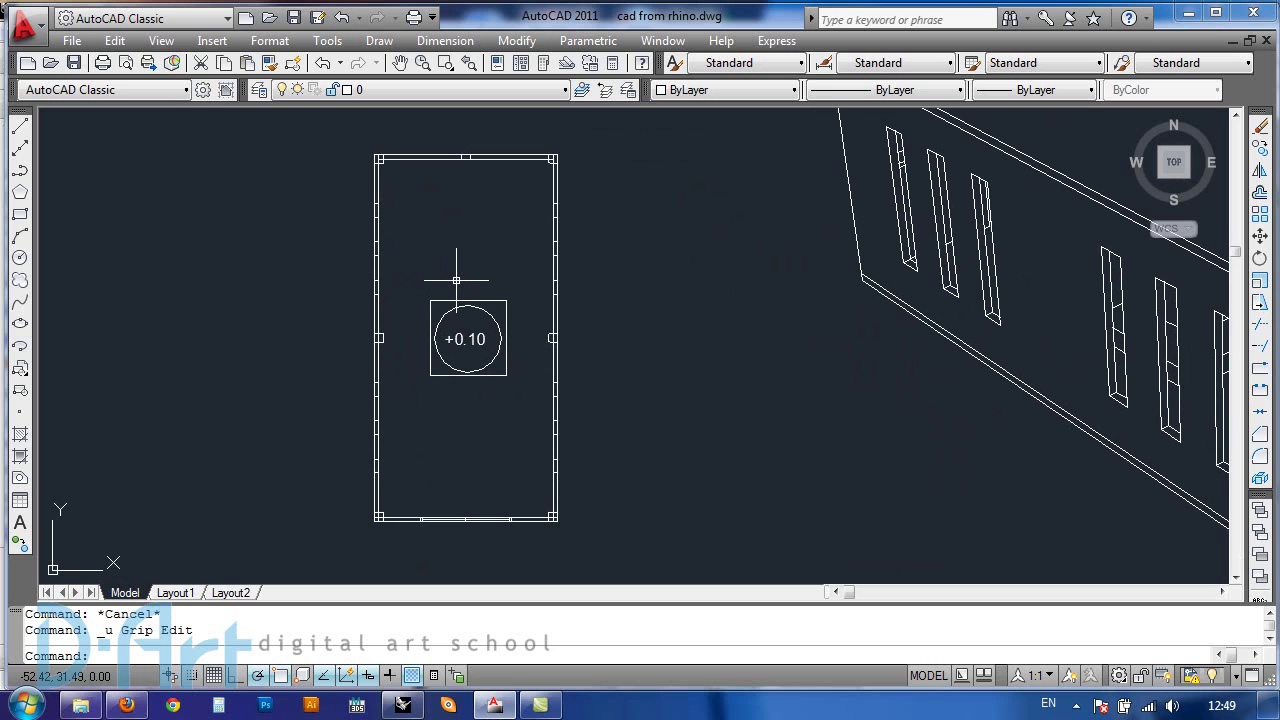
text(di)
key(Return)
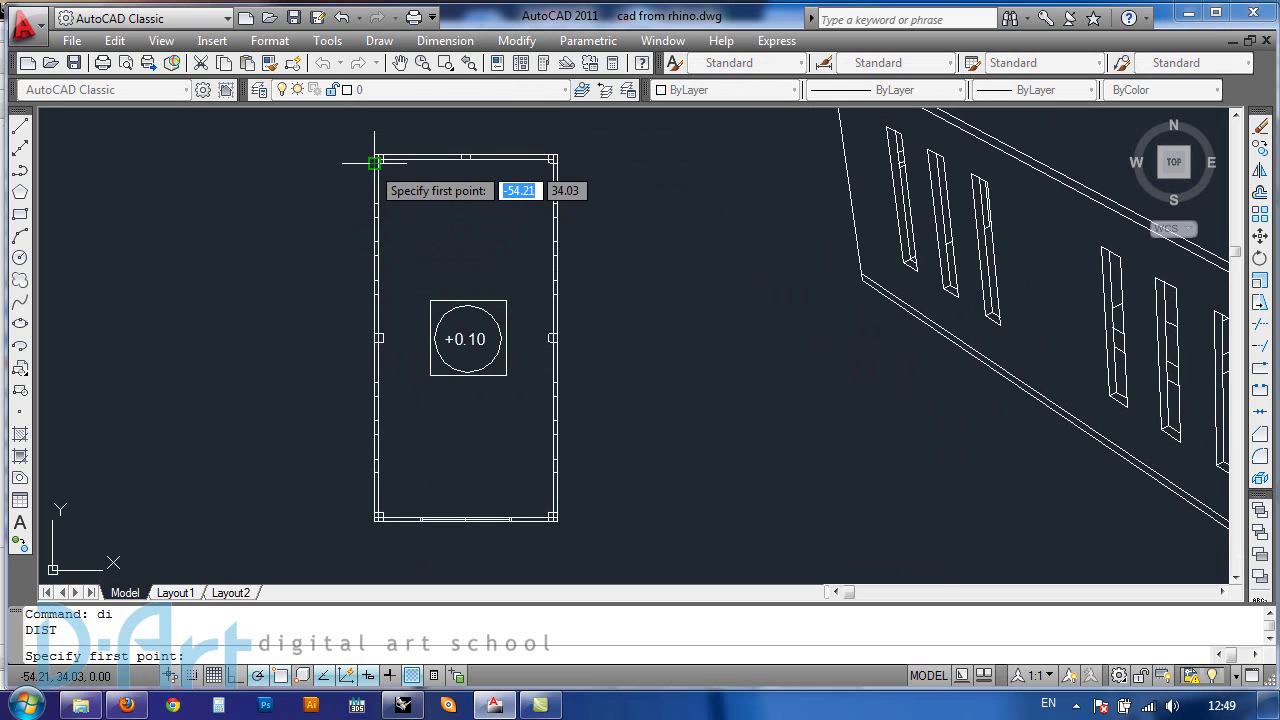
click(374, 156)
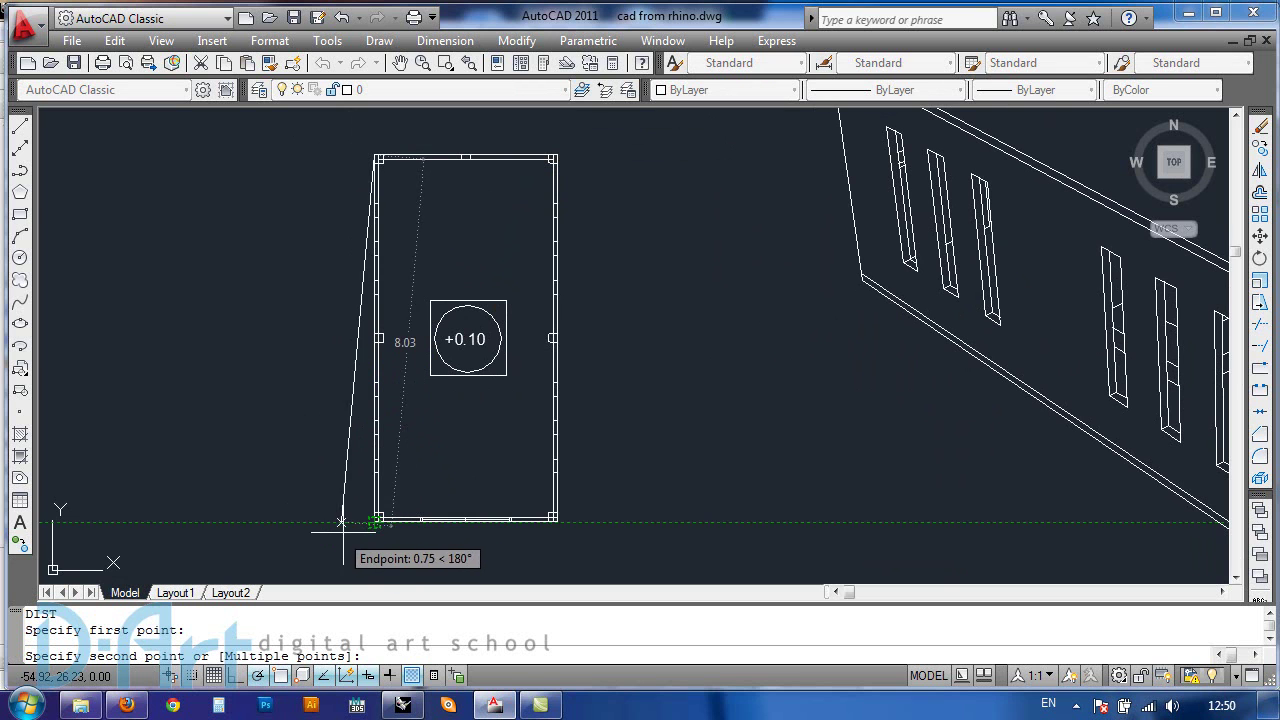
click(374, 520)
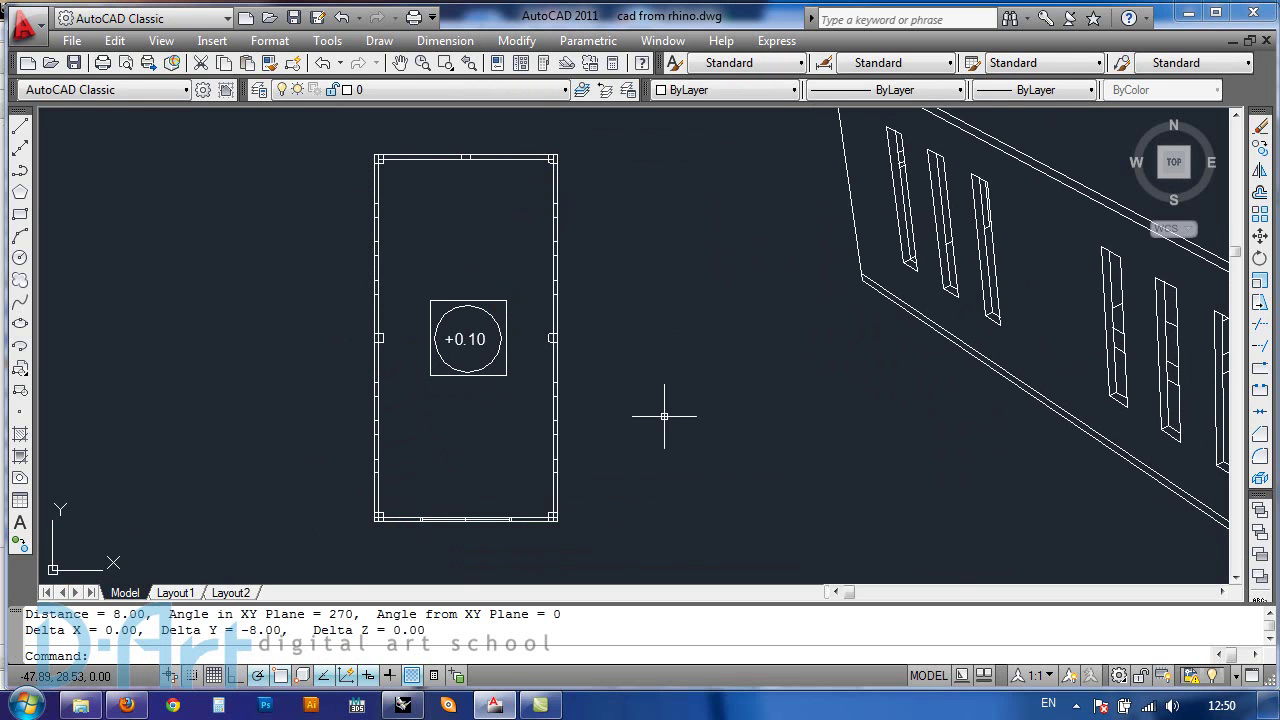
Step: Review the four drawings in AutoCAD and switch back to Rhinoceros to compare the plan's dimension
mouse_move(777, 309)
middle_down()
mouse_move(751, 289)
mouse_move(540, 296)
middle_up()
scroll(540, 296, down, 2)
middle_drag(700, 314, 809, 318)
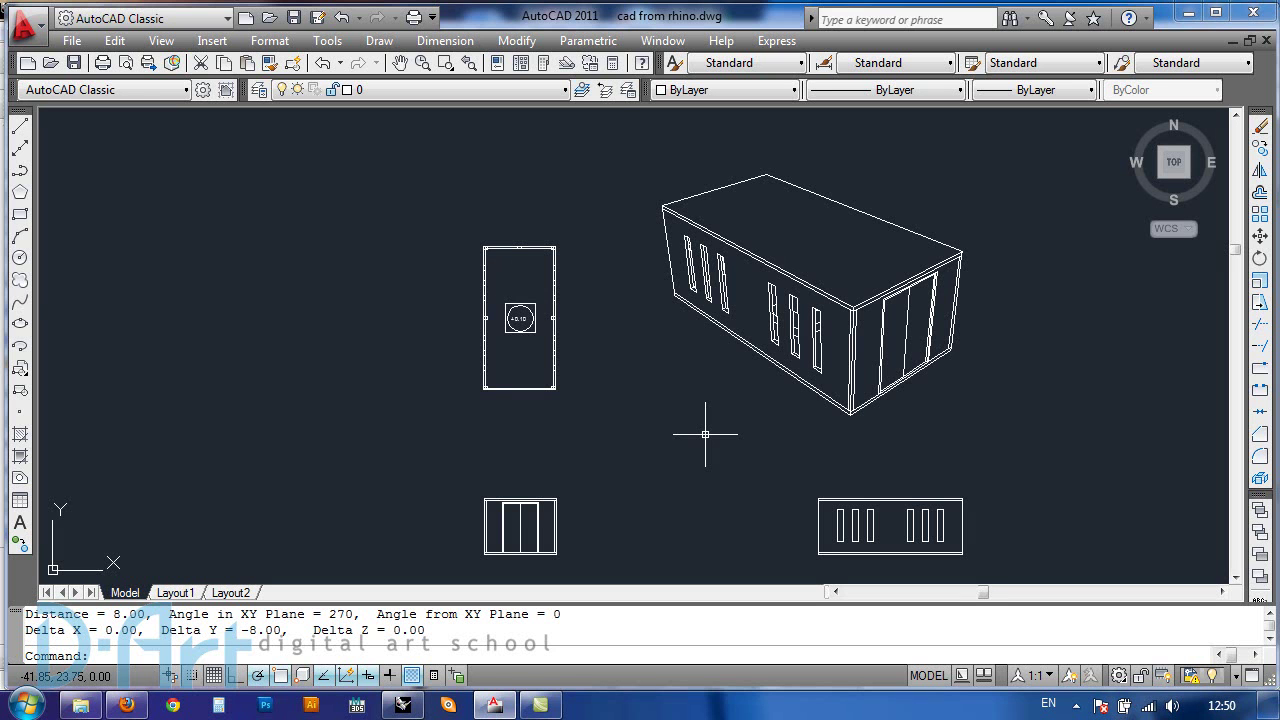
key(alt+Tab)
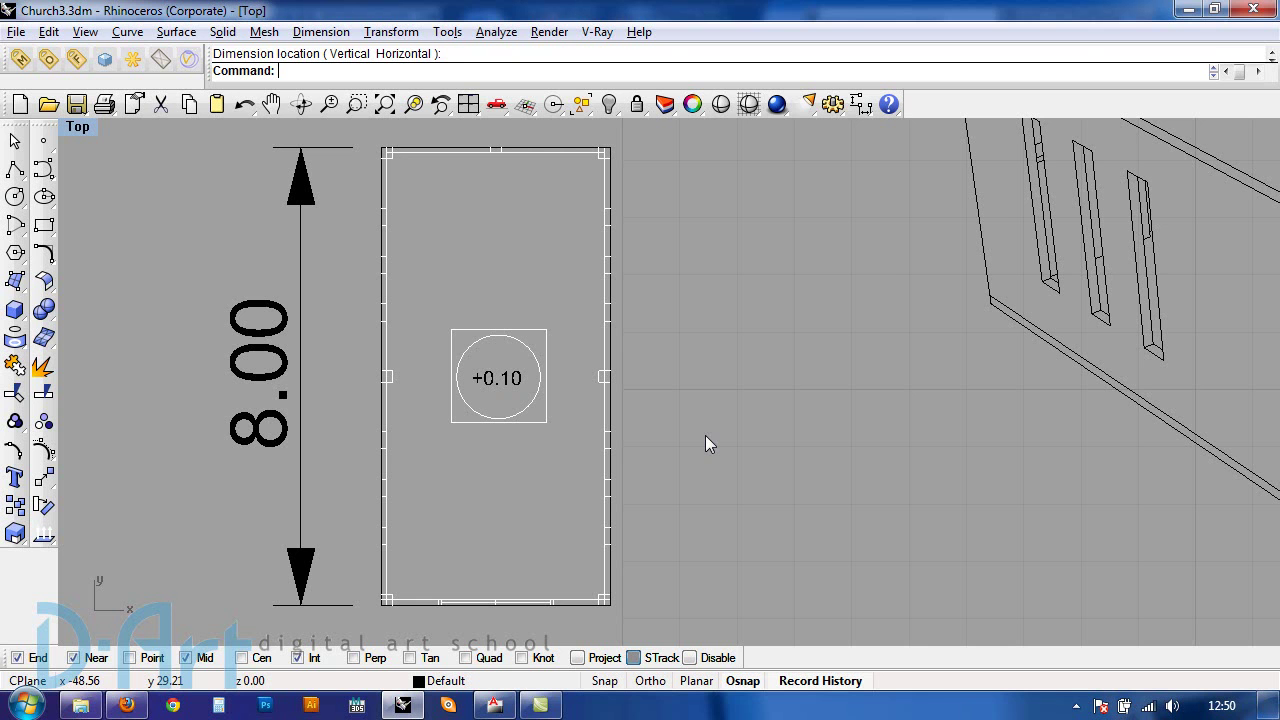